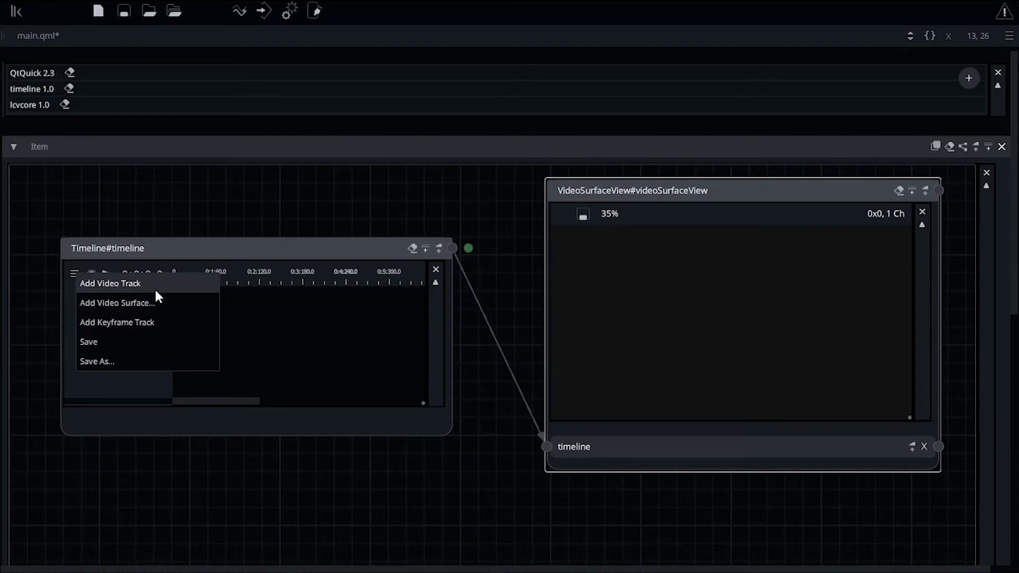
Add a video track to the timeline and insert the image DSC_39290087 from the gallery folder on it
{"action": "left_click", "coordinate": [157, 294]}
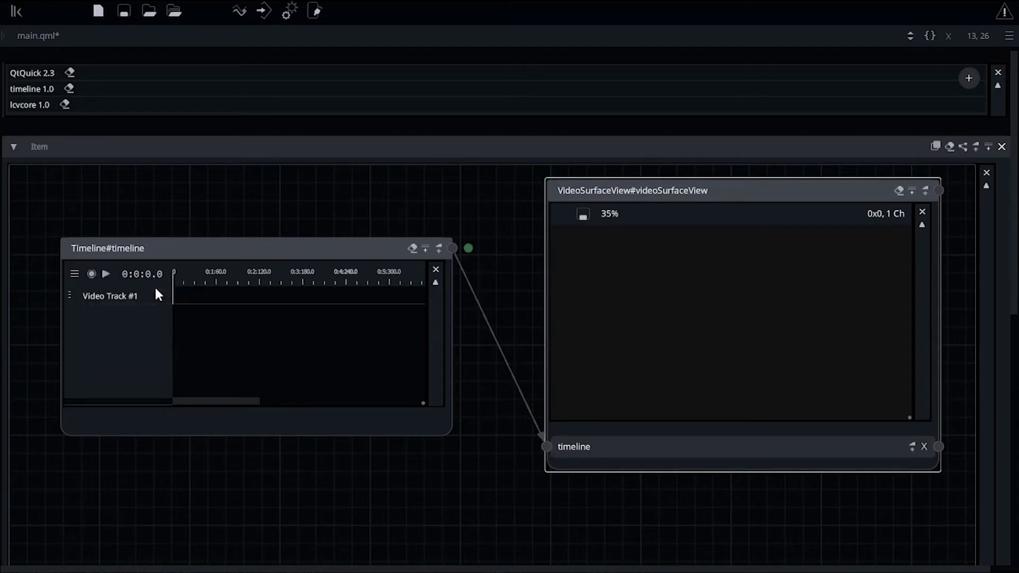
{"action": "left_click", "coordinate": [71, 296]}
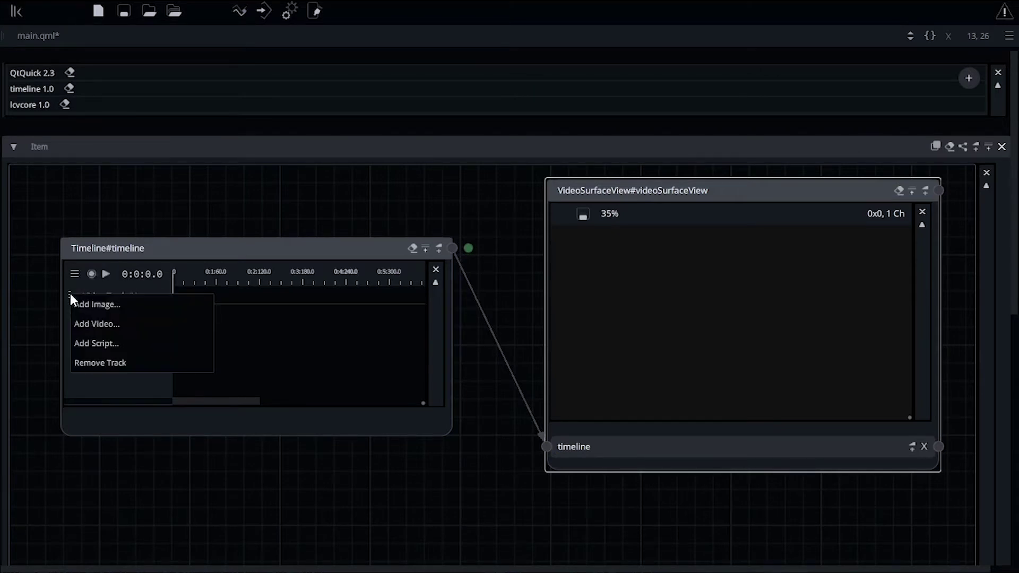
{"action": "left_click", "coordinate": [134, 305]}
{"action": "left_click", "coordinate": [555, 305]}
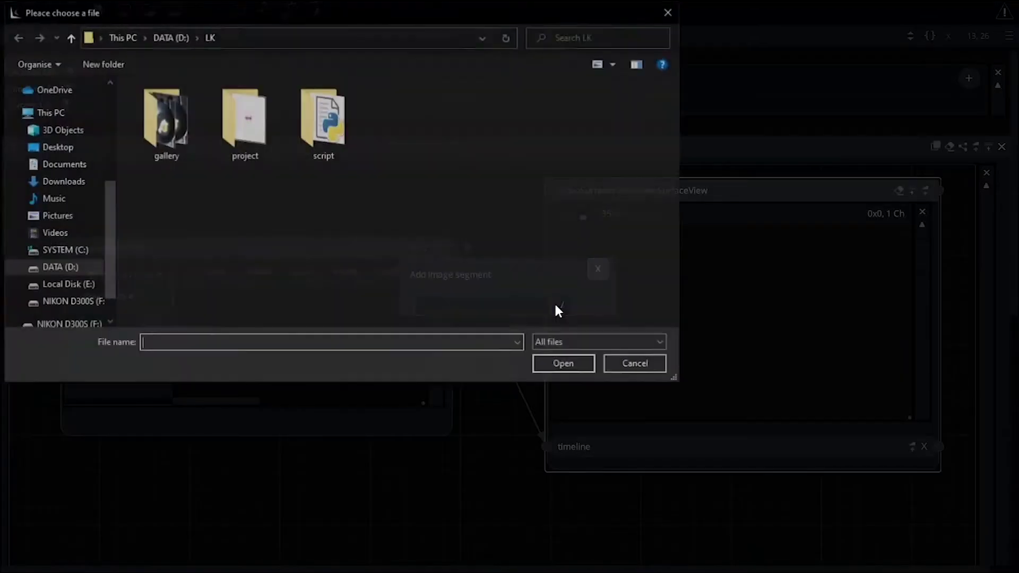
{"action": "double_click", "coordinate": [179, 132]}
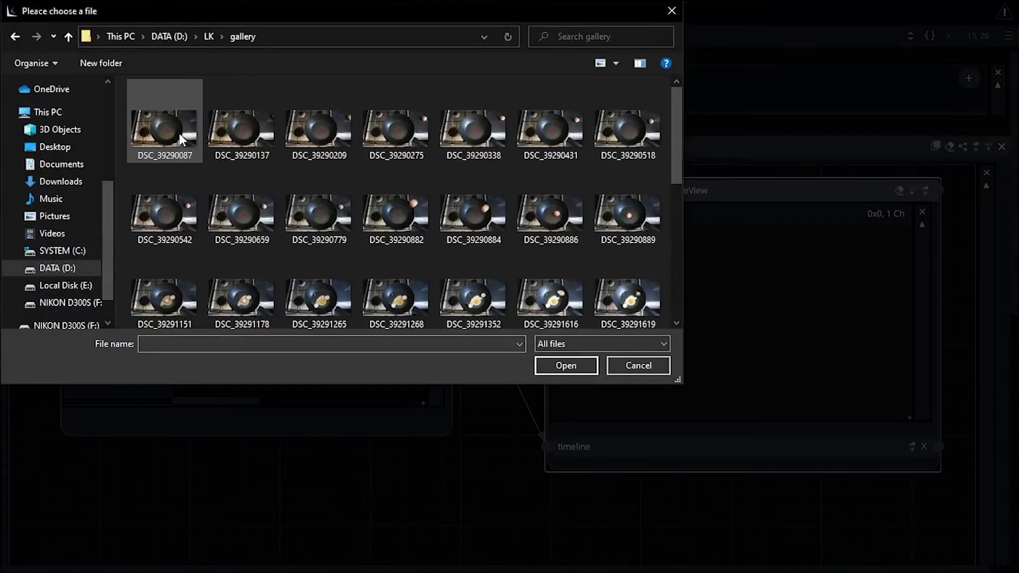
{"action": "double_click", "coordinate": [180, 132]}
{"action": "left_click_drag", "start_coordinate": [187, 273], "coordinate": [185, 273]}
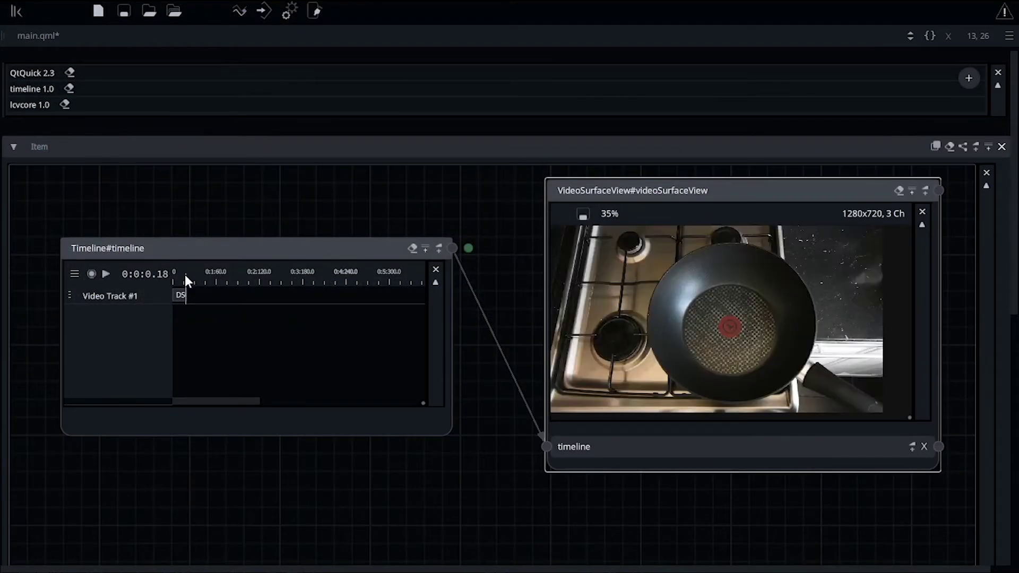
{"action": "left_click", "coordinate": [187, 275]}
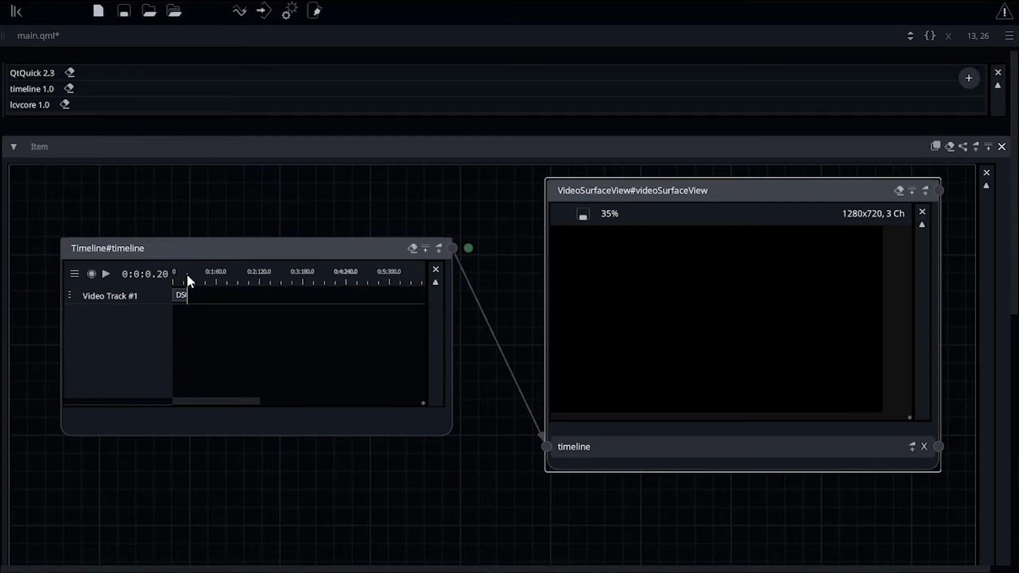
Add an ImageSegmentFactory object in the empty canvas area below the video surface view
{"action": "left_click_drag", "start_coordinate": [461, 474], "coordinate": [426, 392]}
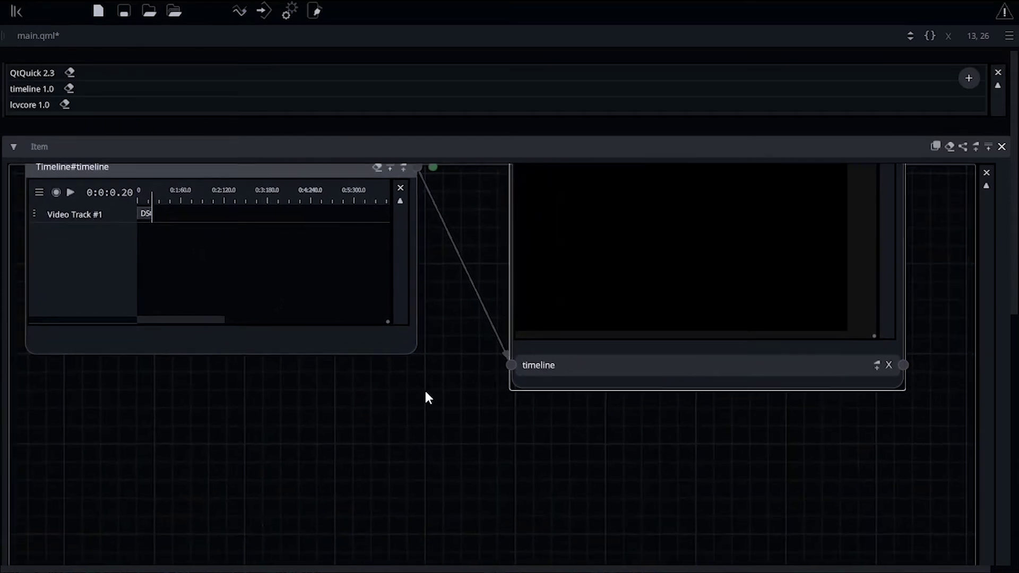
{"action": "double_click", "coordinate": [479, 429]}
{"action": "type", "text": "imageS"}
{"action": "key", "text": "Return"}
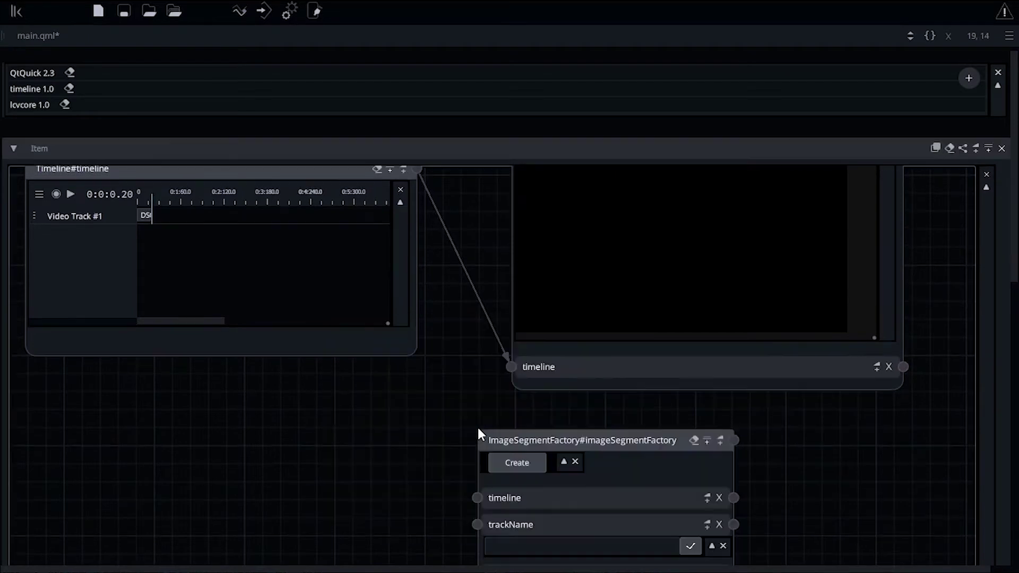
Connect the Timeline object to the segment factory's timeline property and set its trackName to "Video Track #1"
{"action": "scroll", "coordinate": [462, 377], "scroll_direction": "down", "scroll_amount": 3}
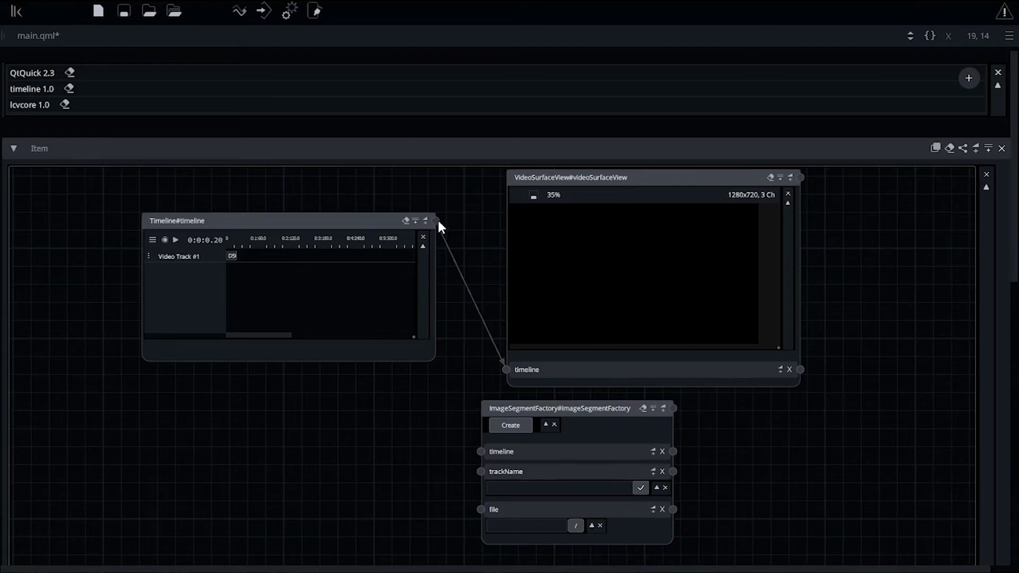
{"action": "left_click_drag", "start_coordinate": [436, 221], "coordinate": [481, 452]}
{"action": "left_click", "coordinate": [526, 487]}
{"action": "type", "text": "video Track #1"}
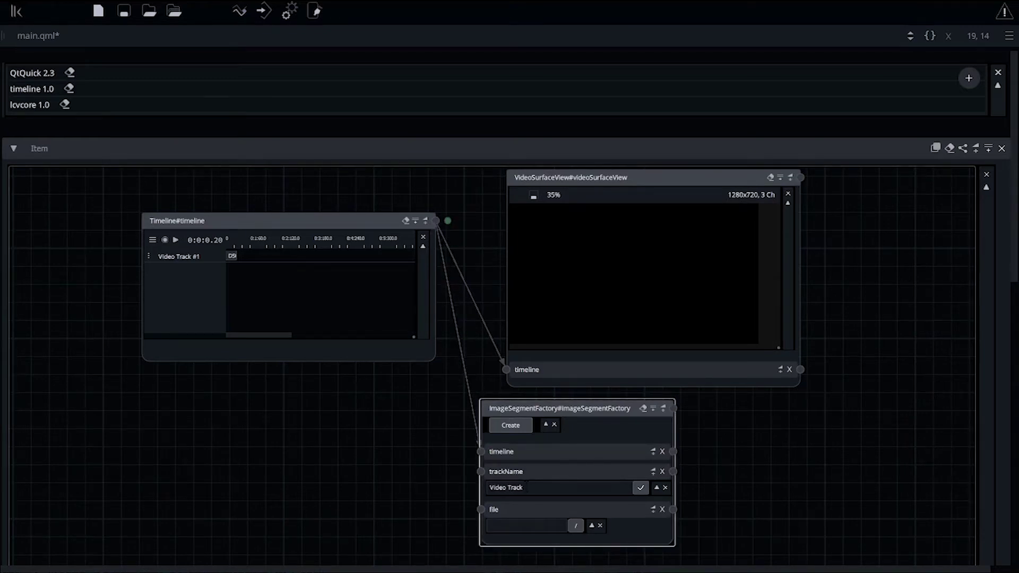
{"action": "key", "text": "Return"}
Set the factory's file to DSC_39290137 from the gallery folder and create the image segment on the timeline
{"action": "left_click", "coordinate": [575, 526]}
{"action": "double_click", "coordinate": [190, 151]}
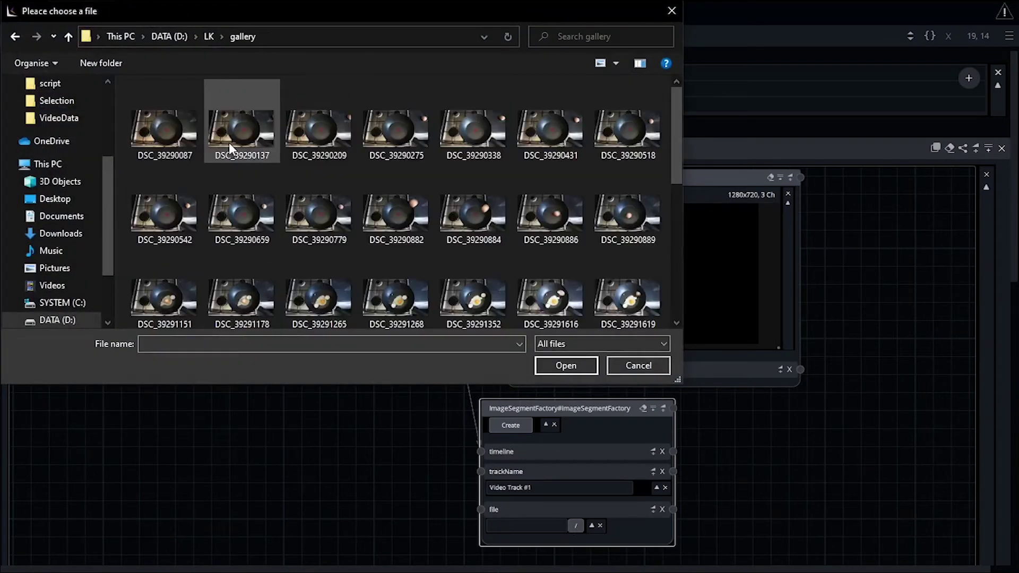
{"action": "double_click", "coordinate": [229, 148]}
{"action": "left_click", "coordinate": [502, 426]}
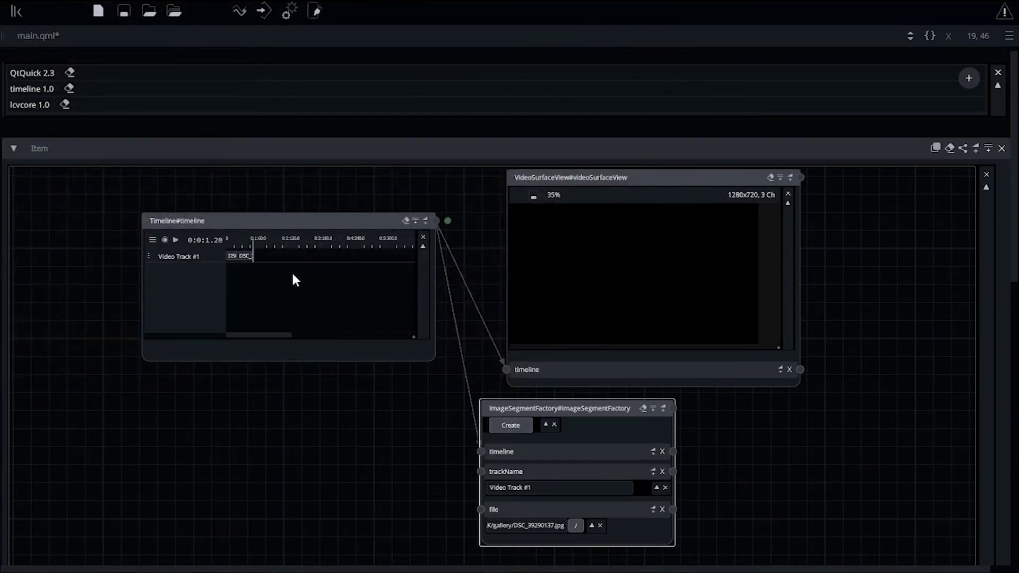
{"action": "left_click", "coordinate": [250, 241]}
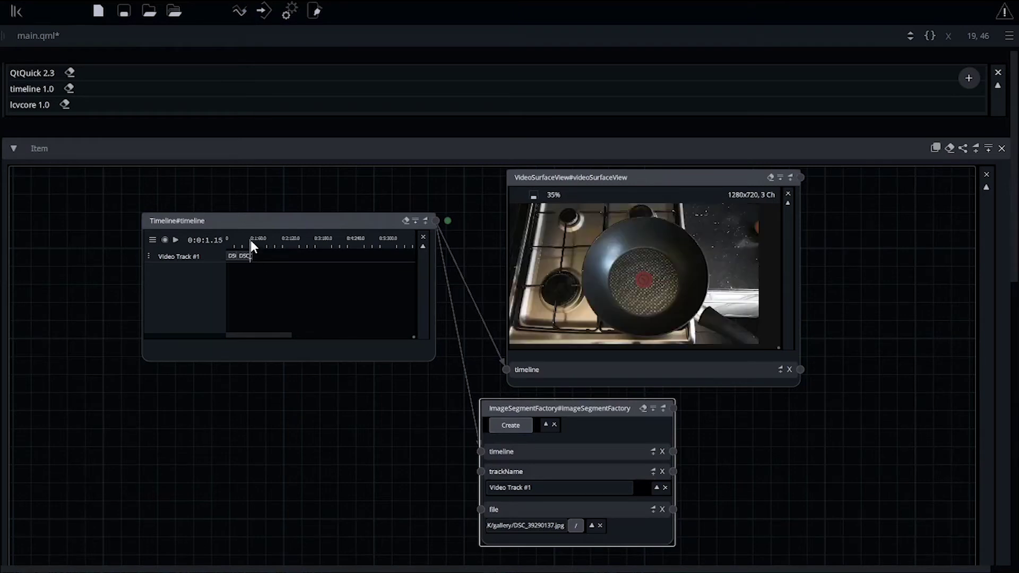
{"action": "mouse_move", "coordinate": [240, 239]}
{"action": "left_mouse_down"}
{"action": "mouse_move", "coordinate": [229, 237]}
{"action": "mouse_move", "coordinate": [253, 237]}
{"action": "left_mouse_up"}
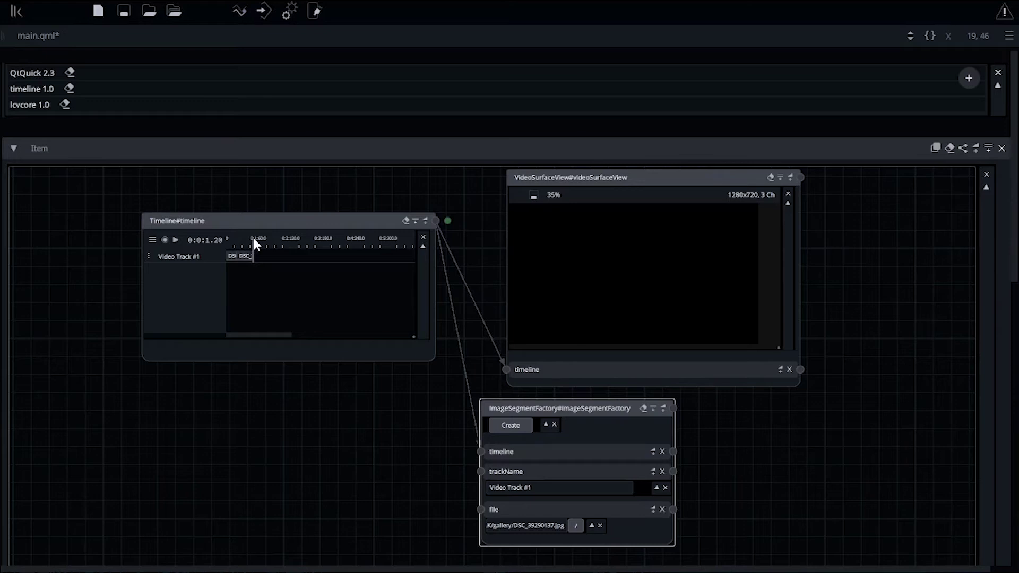
Add a GalleryFileSelector object in the empty canvas area below the timeline
{"action": "double_click", "coordinate": [195, 406]}
{"action": "type", "text": "galler"}
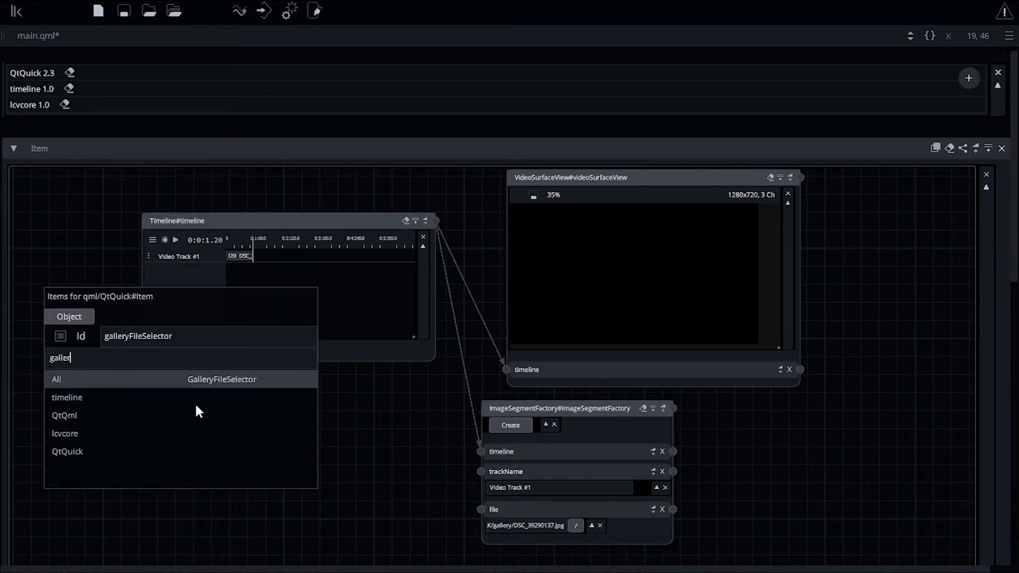
{"action": "key", "text": "Return"}
{"action": "left_click_drag", "start_coordinate": [239, 416], "coordinate": [204, 379]}
{"action": "left_click_drag", "start_coordinate": [124, 407], "coordinate": [102, 382]}
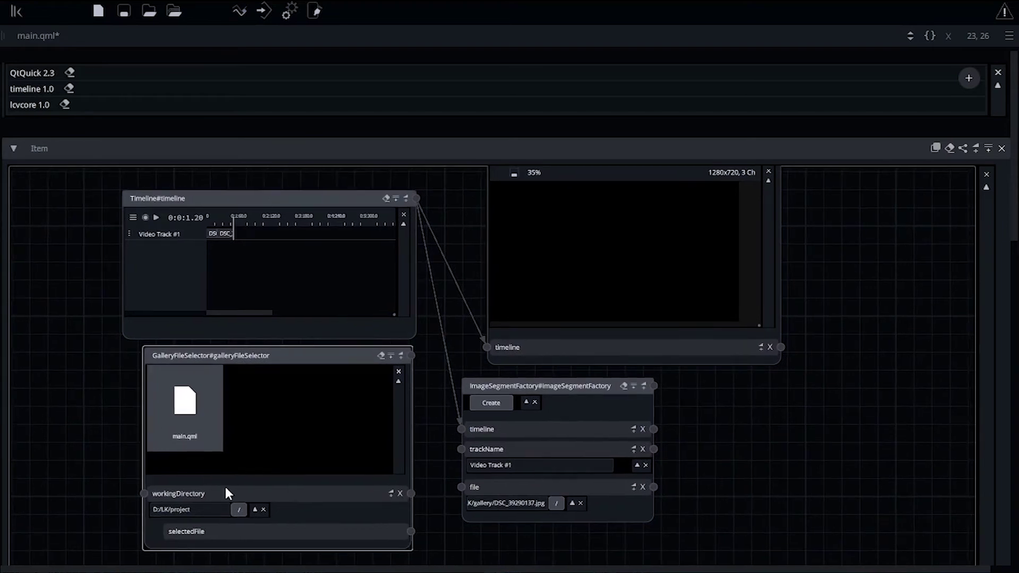
Set the gallery file selector's workingDirectory to D:/LK/gallery
{"action": "left_click", "coordinate": [239, 510]}
{"action": "double_click", "coordinate": [174, 140]}
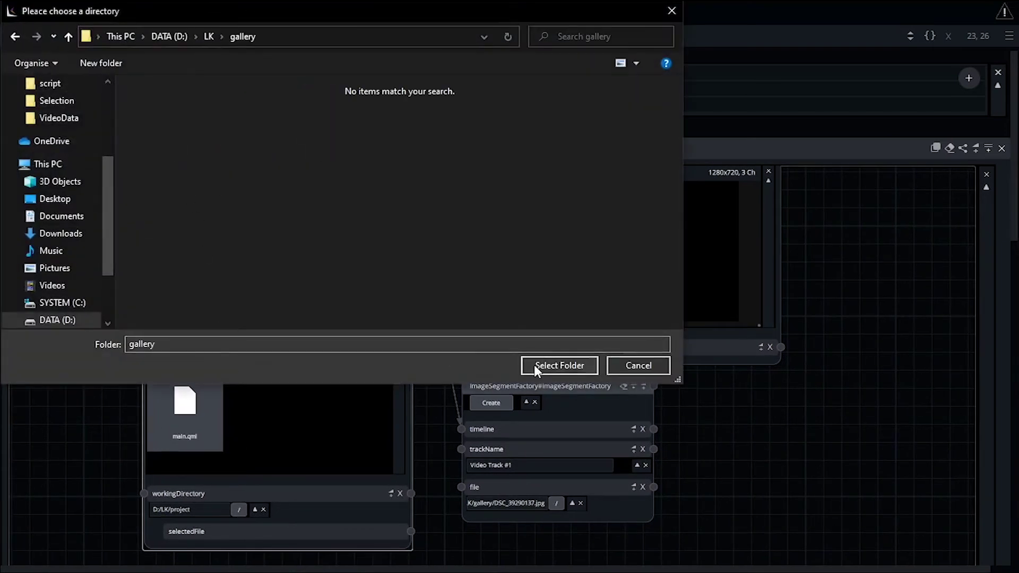
{"action": "left_click", "coordinate": [535, 364]}
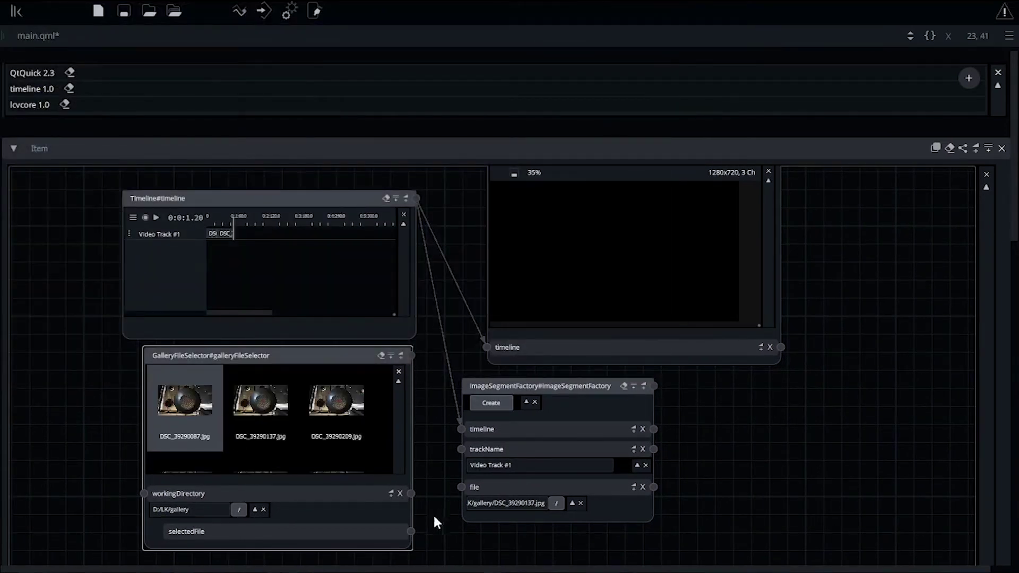
Connect selectedFile to the factory's file property and create a timeline segment from DSC_39290209.jpg
{"action": "left_click_drag", "start_coordinate": [440, 502], "coordinate": [465, 487]}
{"action": "left_click", "coordinate": [349, 406]}
{"action": "left_click", "coordinate": [492, 407]}
{"action": "mouse_move", "coordinate": [250, 220]}
{"action": "left_mouse_down"}
{"action": "mouse_move", "coordinate": [215, 216]}
{"action": "mouse_move", "coordinate": [250, 219]}
{"action": "left_mouse_up"}
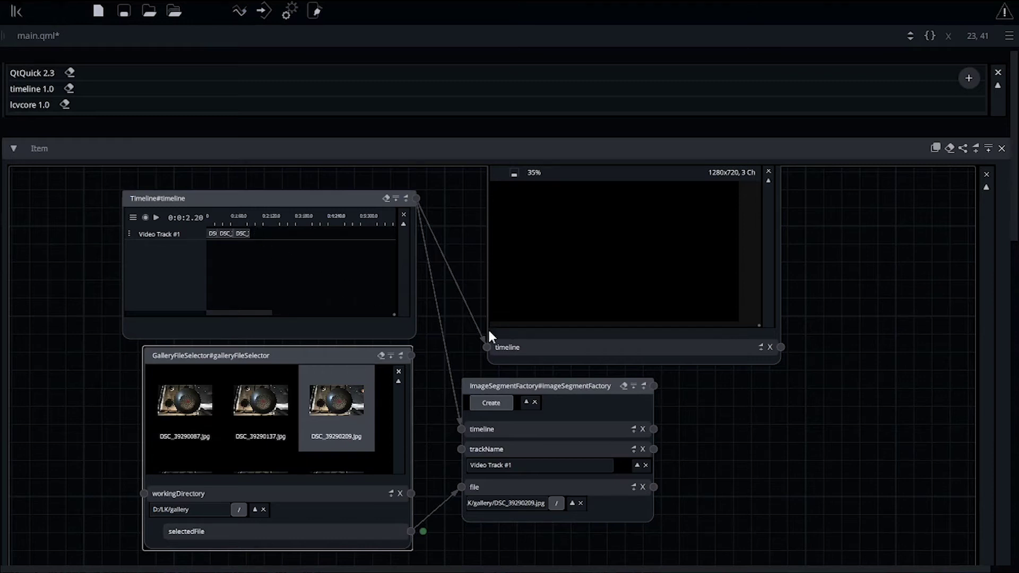
Add the onFileChanged event and the create function to the ImageSegmentFactory node
{"action": "left_click", "coordinate": [634, 387]}
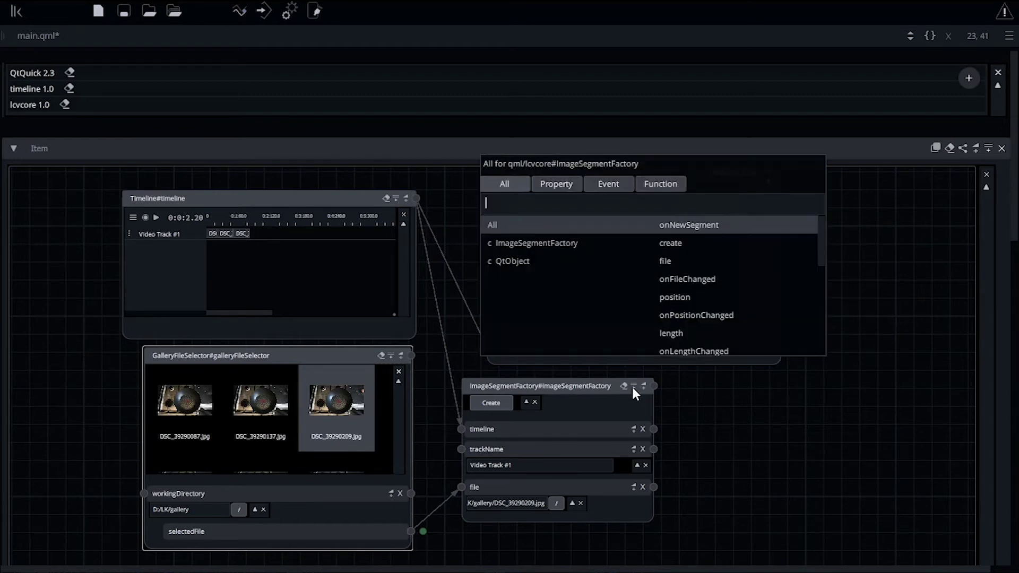
{"action": "left_click", "coordinate": [624, 188]}
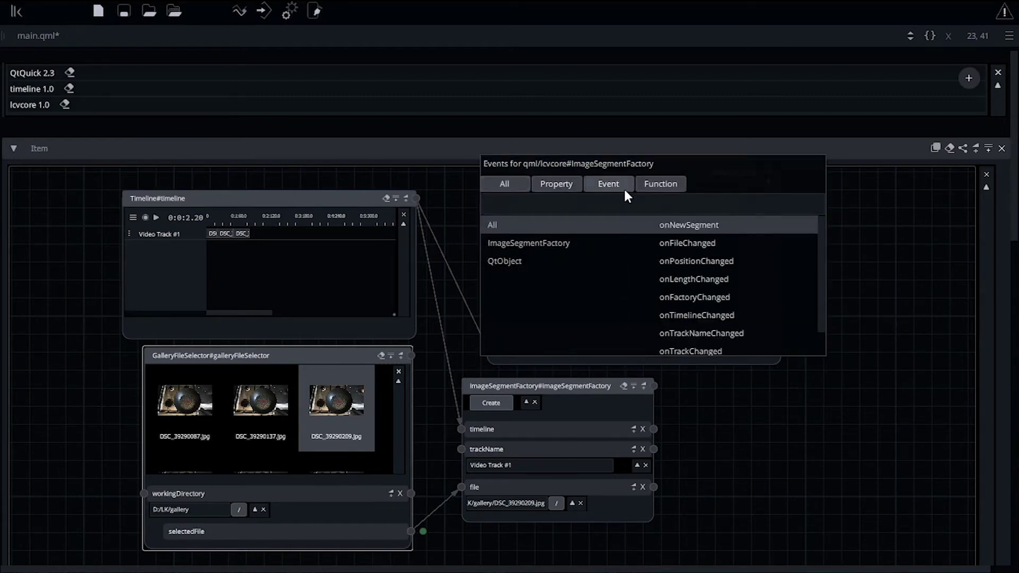
{"action": "left_click", "coordinate": [721, 252]}
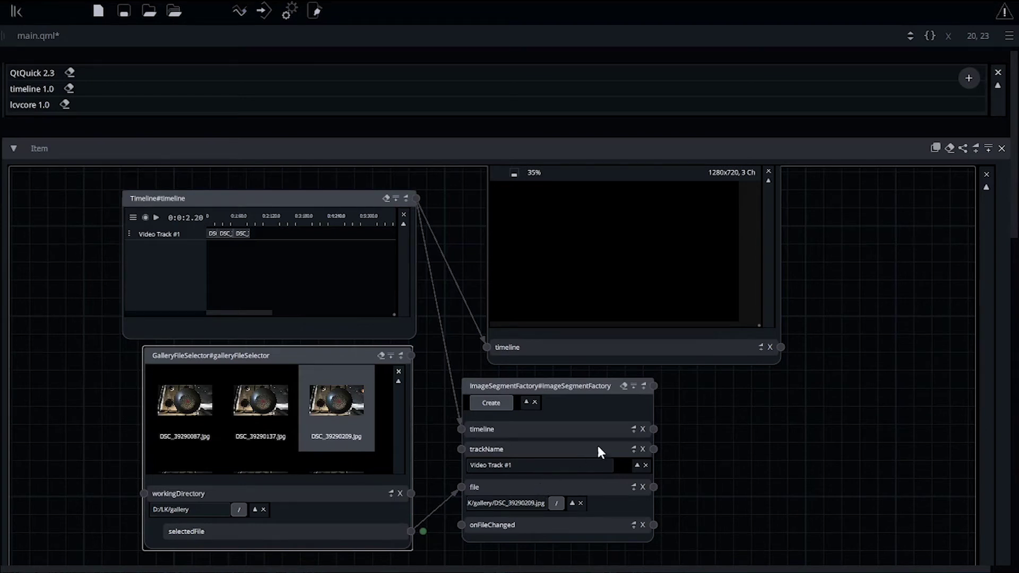
{"action": "left_click", "coordinate": [633, 386]}
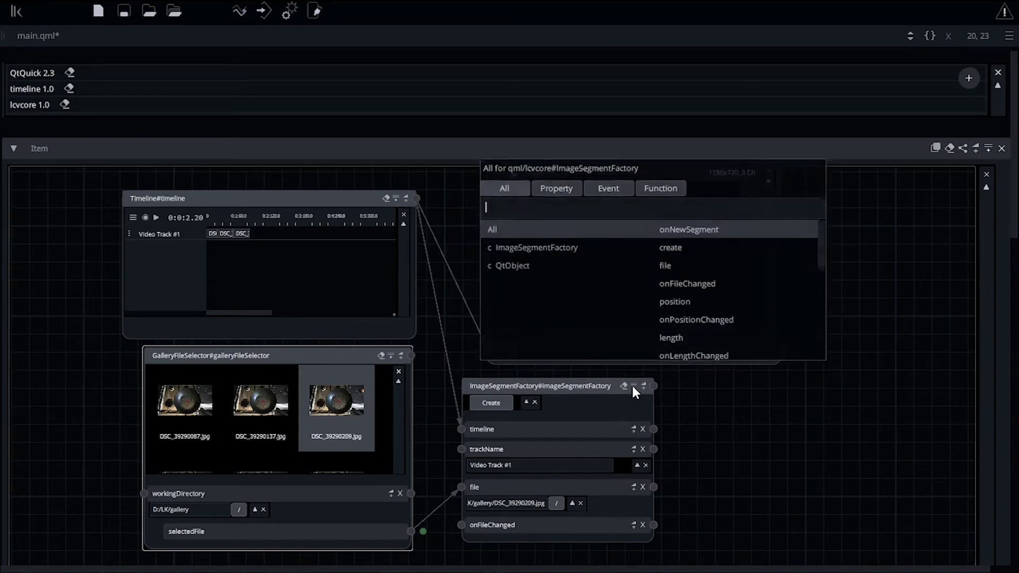
{"action": "left_click", "coordinate": [666, 183]}
{"action": "left_click", "coordinate": [704, 225]}
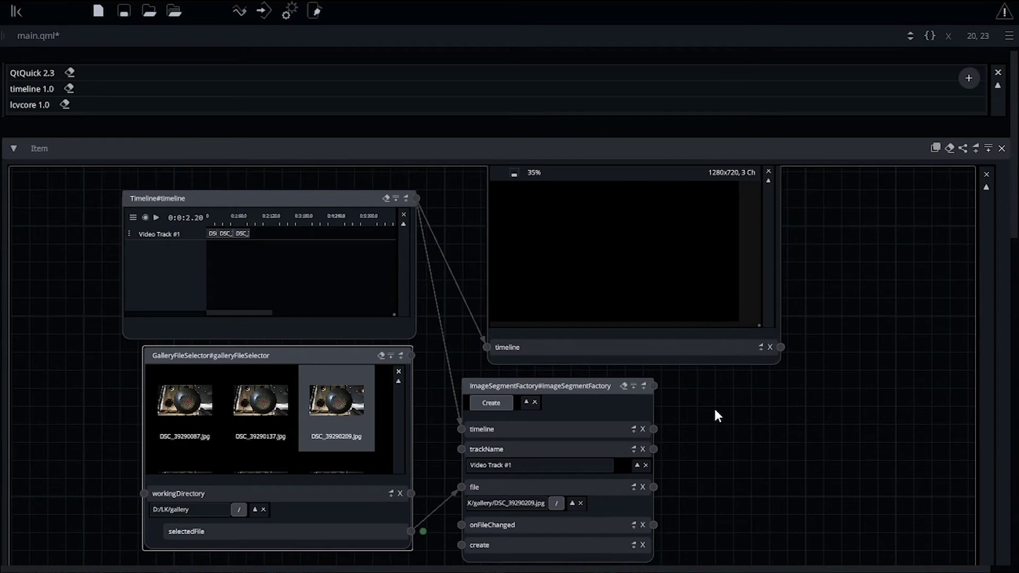
Connect the factory's onFileChanged event to its create function
{"action": "left_click_drag", "start_coordinate": [716, 411], "coordinate": [715, 404]}
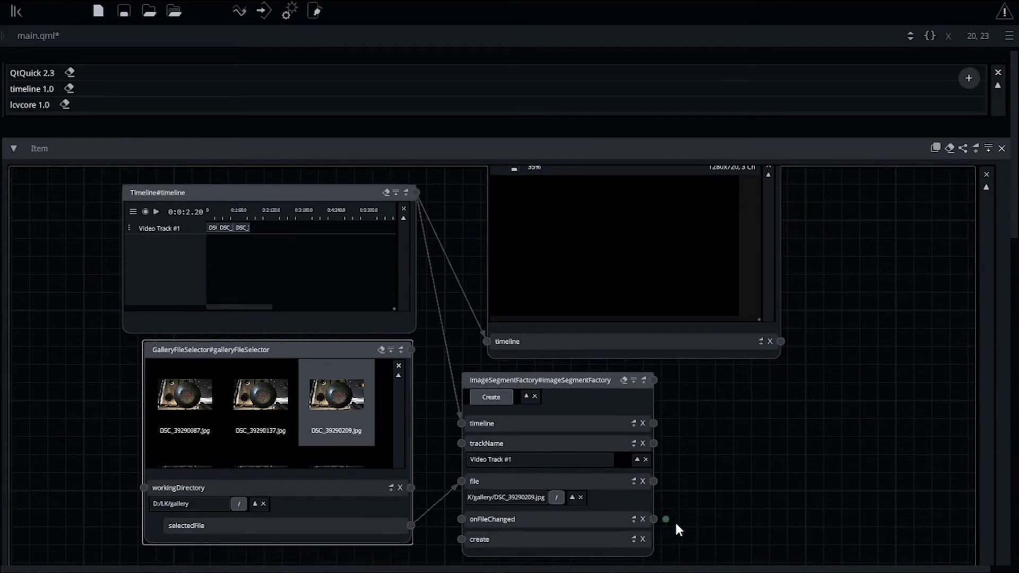
{"action": "left_click_drag", "start_coordinate": [674, 521], "coordinate": [670, 509]}
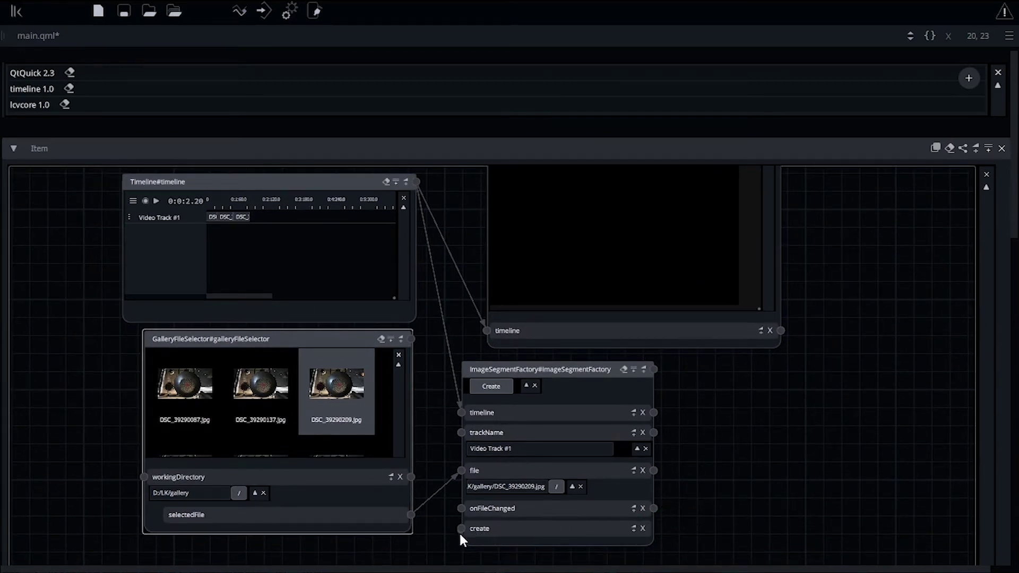
{"action": "left_click", "coordinate": [460, 533]}
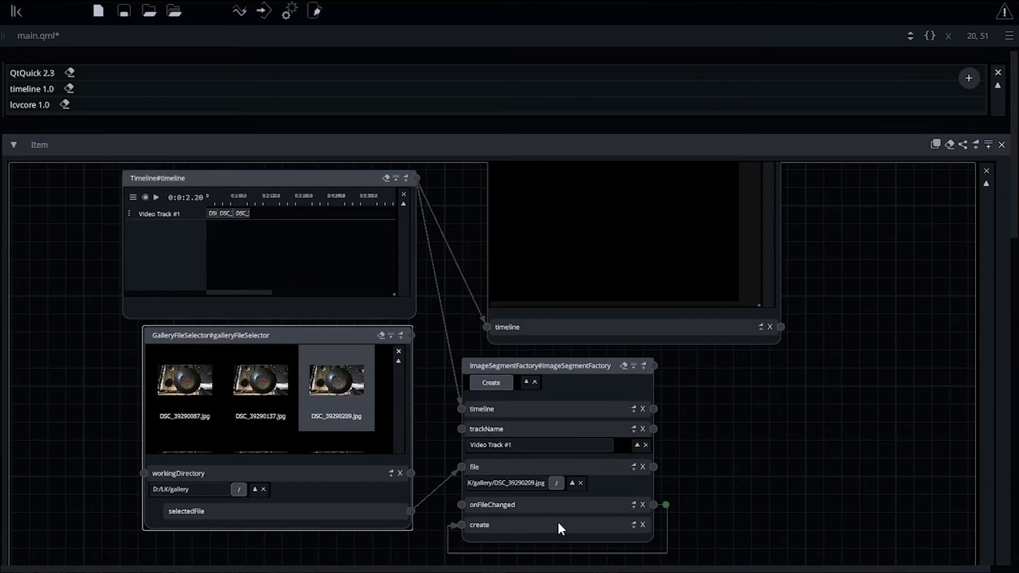
Append segments for DSC_39290275.jpg, DSC_39290338.jpg and DSC_39290431.jpg by selecting them in the gallery file selector
{"action": "scroll", "coordinate": [266, 449], "scroll_direction": "down", "scroll_amount": 1}
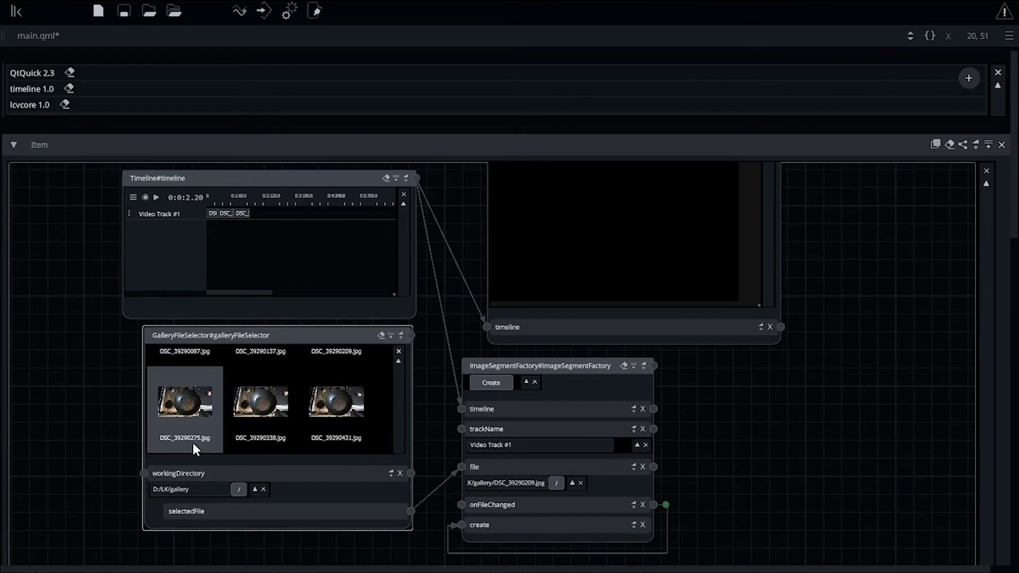
{"action": "left_click", "coordinate": [198, 413]}
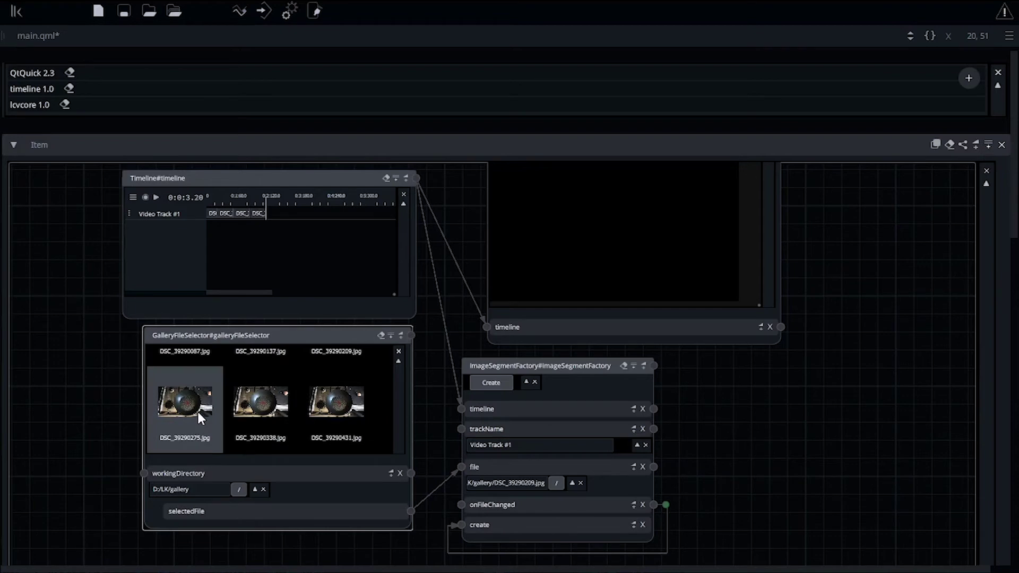
{"action": "left_click", "coordinate": [243, 409]}
{"action": "left_click", "coordinate": [330, 407]}
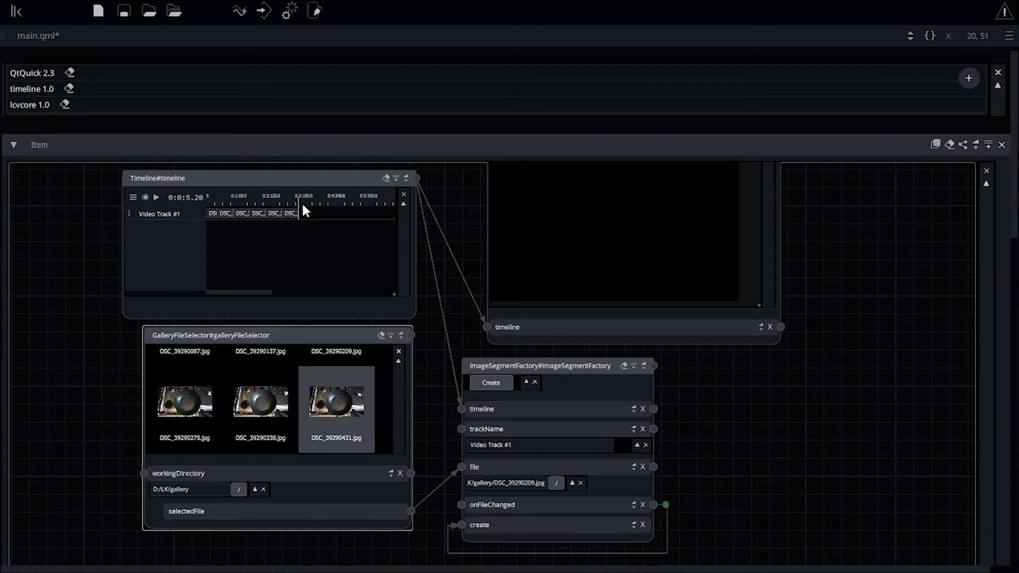
{"action": "mouse_move", "coordinate": [298, 197]}
{"action": "left_mouse_down"}
{"action": "mouse_move", "coordinate": [220, 197]}
{"action": "mouse_move", "coordinate": [299, 201]}
{"action": "left_mouse_up"}
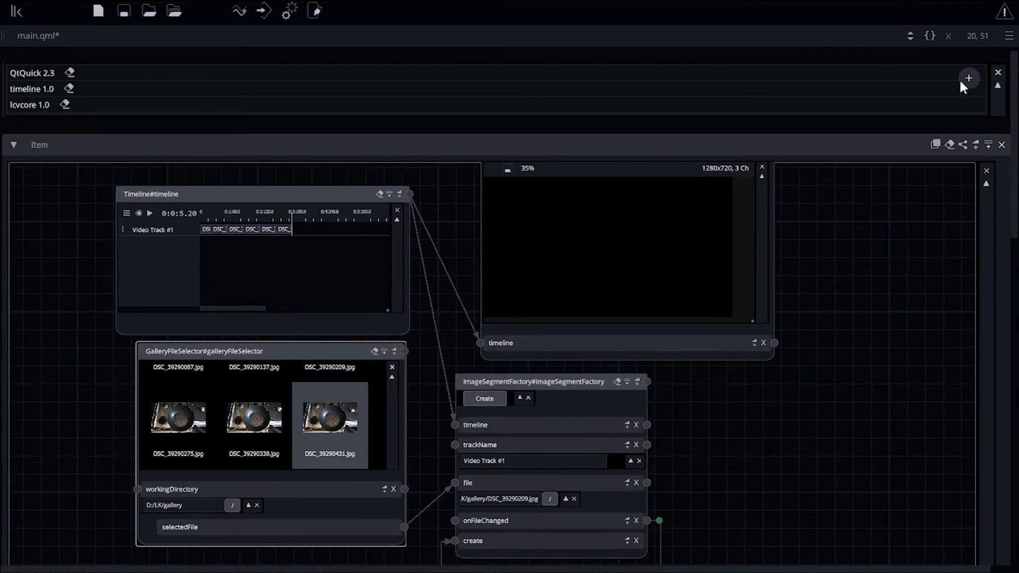
Split the editor pane horizontally to show the main.qml code beside the node view
{"action": "left_click", "coordinate": [1009, 36]}
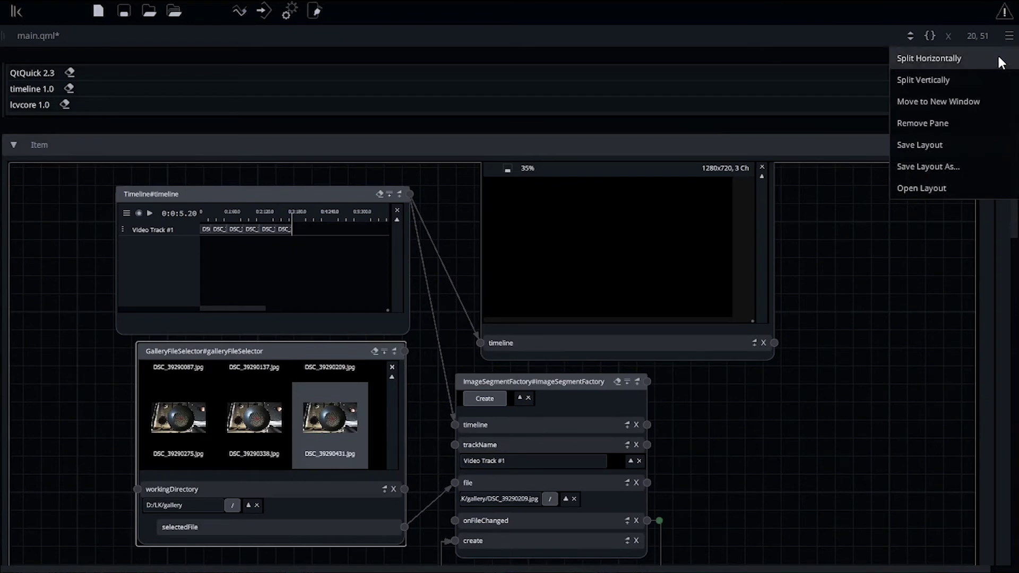
{"action": "left_click", "coordinate": [1000, 60]}
{"action": "left_click", "coordinate": [652, 165]}
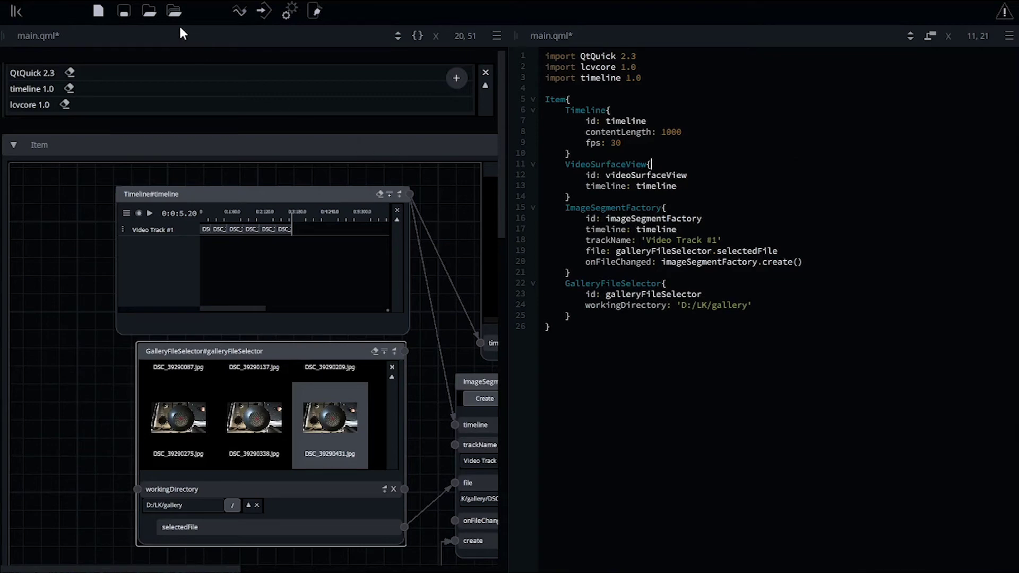
Open the Python file listimages from the script folder in the code pane
{"action": "left_click", "coordinate": [152, 12]}
{"action": "left_click", "coordinate": [586, 344]}
{"action": "left_click", "coordinate": [590, 368]}
{"action": "double_click", "coordinate": [323, 122]}
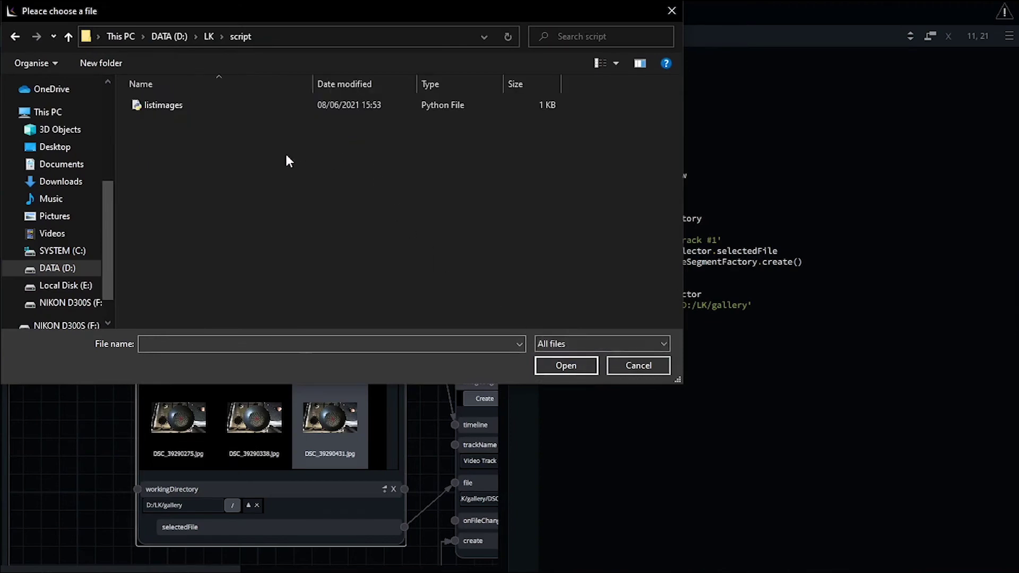
{"action": "double_click", "coordinate": [194, 109]}
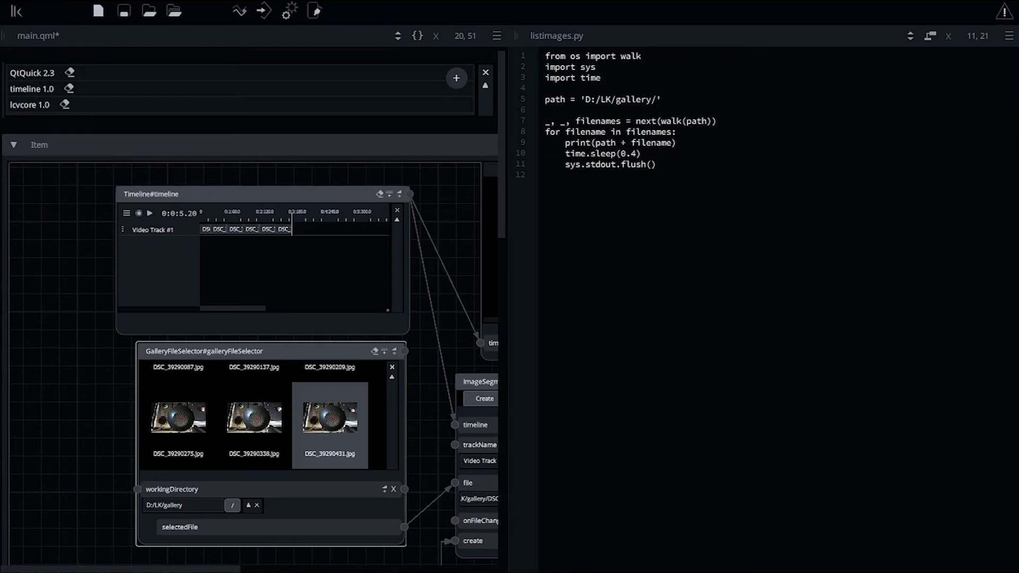
Remove the listimages.py code pane and add the base 1.0 import to main.qml
{"action": "left_click", "coordinate": [1010, 36]}
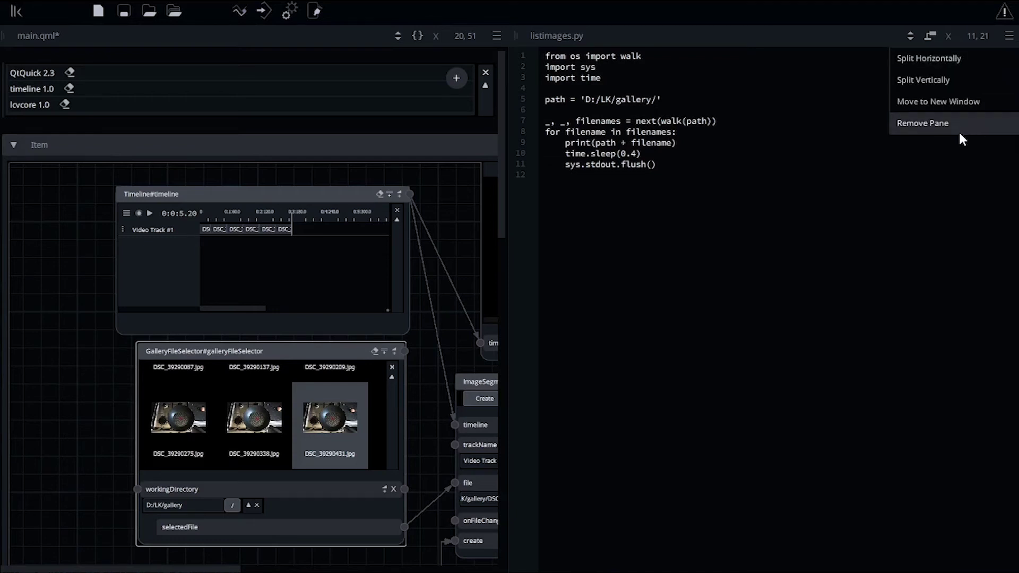
{"action": "left_click", "coordinate": [958, 128]}
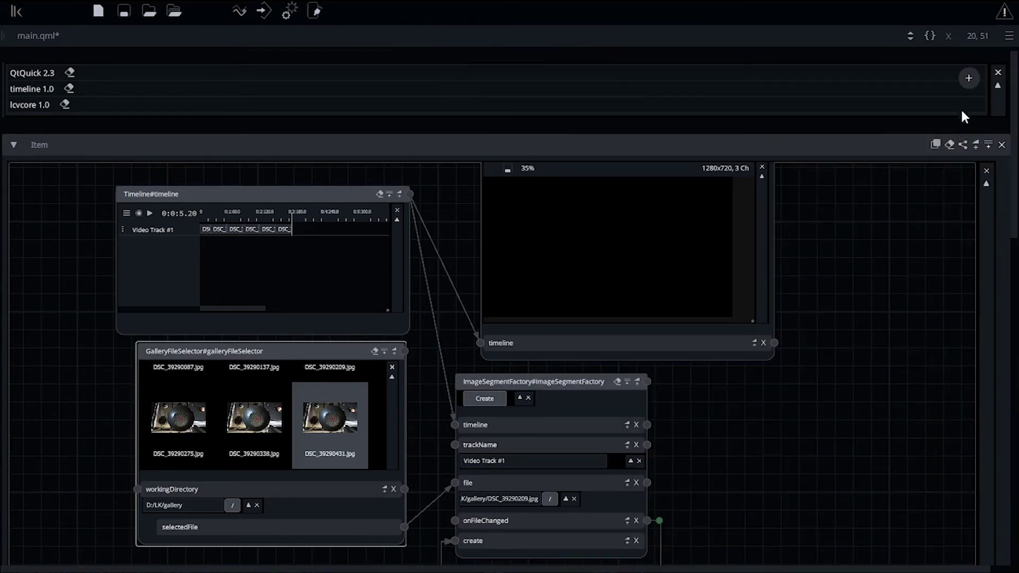
{"action": "left_click", "coordinate": [969, 78]}
{"action": "type", "text": "base"}
{"action": "key", "text": "Tab"}
{"action": "type", "text": "1.0"}
{"action": "key", "text": "Return"}
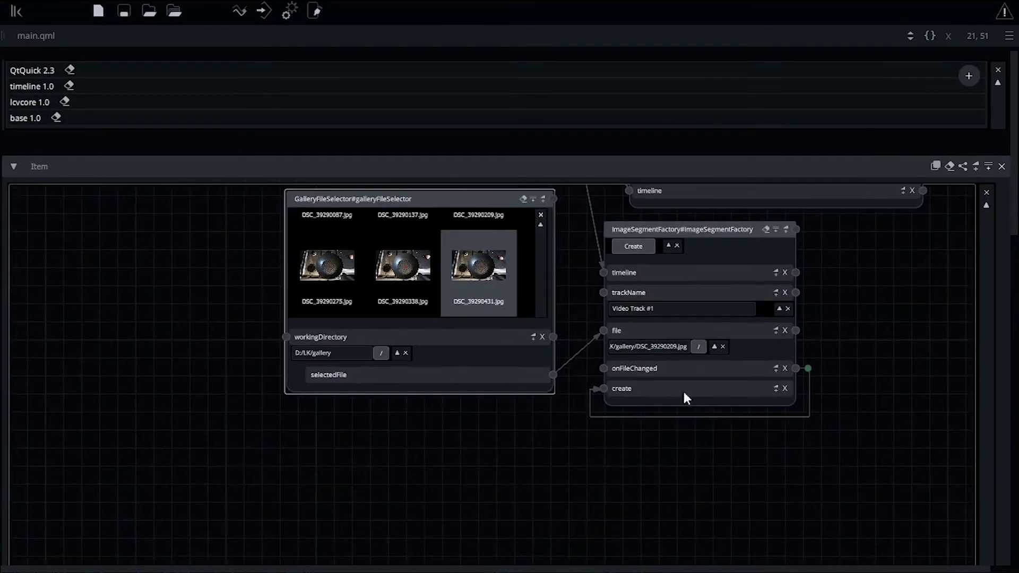
Add an Exec object to the empty area below the gallery file selector
{"action": "double_click", "coordinate": [398, 355]}
{"action": "type", "text": "exe"}
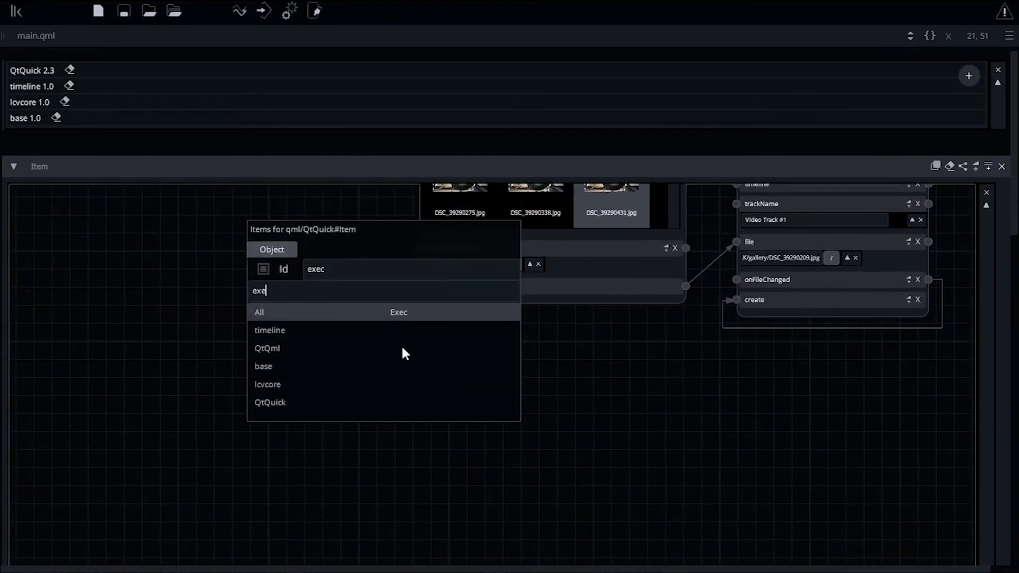
{"action": "left_click", "coordinate": [422, 321]}
Set the Exec node's path to python and add D:/LK/script/listimages.py to its arguments
{"action": "left_click", "coordinate": [480, 355]}
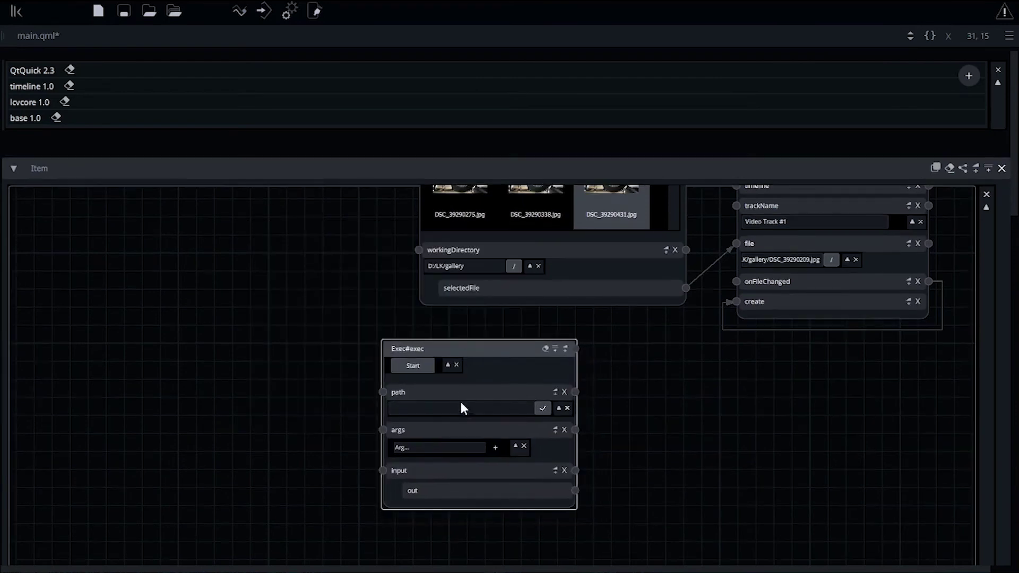
{"action": "type", "text": "python"}
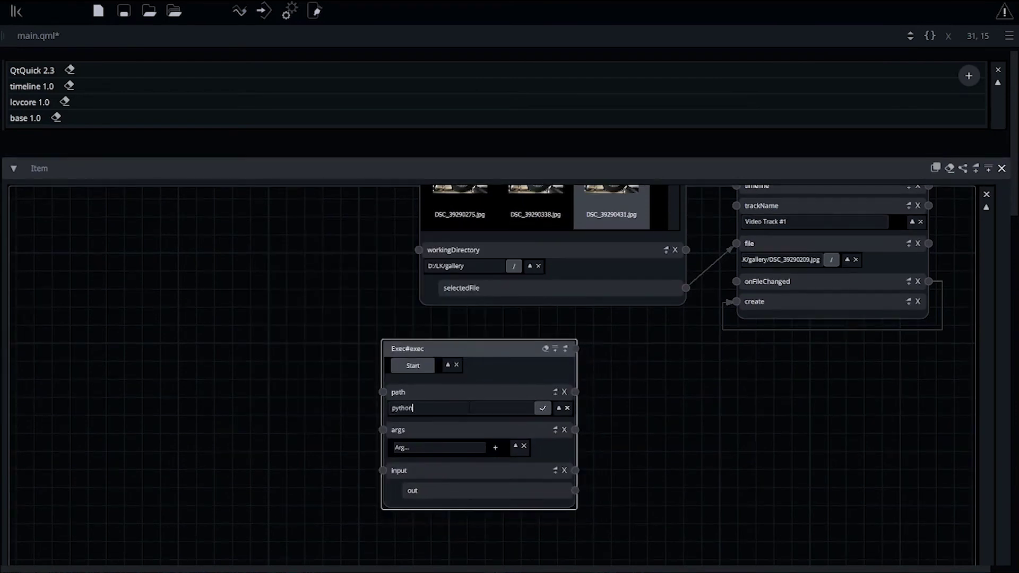
{"action": "left_click", "coordinate": [490, 444]}
{"action": "type", "text": "D:"}
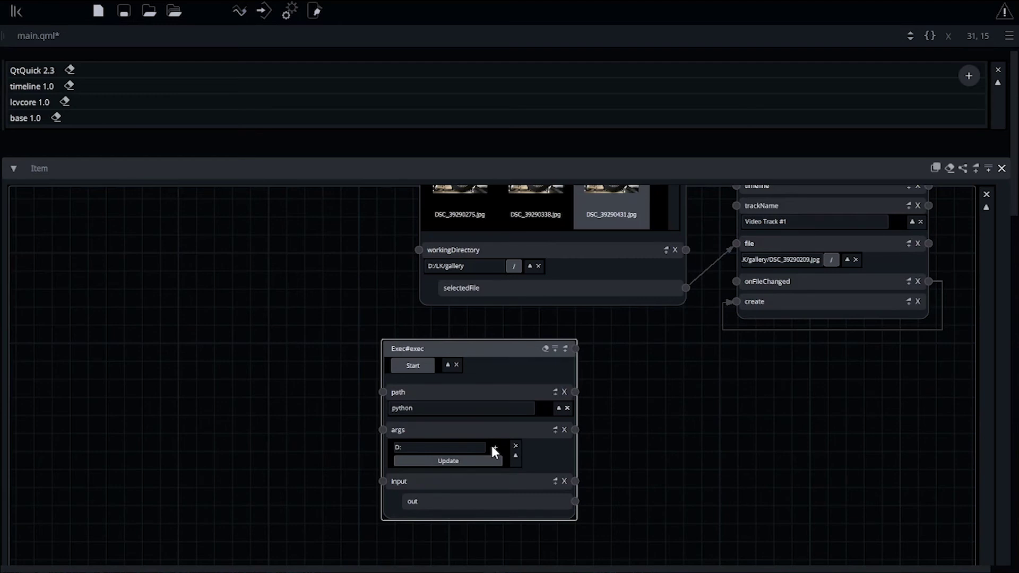
{"action": "type", "text": "/LK/script/listimages.py"}
{"action": "left_click", "coordinate": [495, 448]}
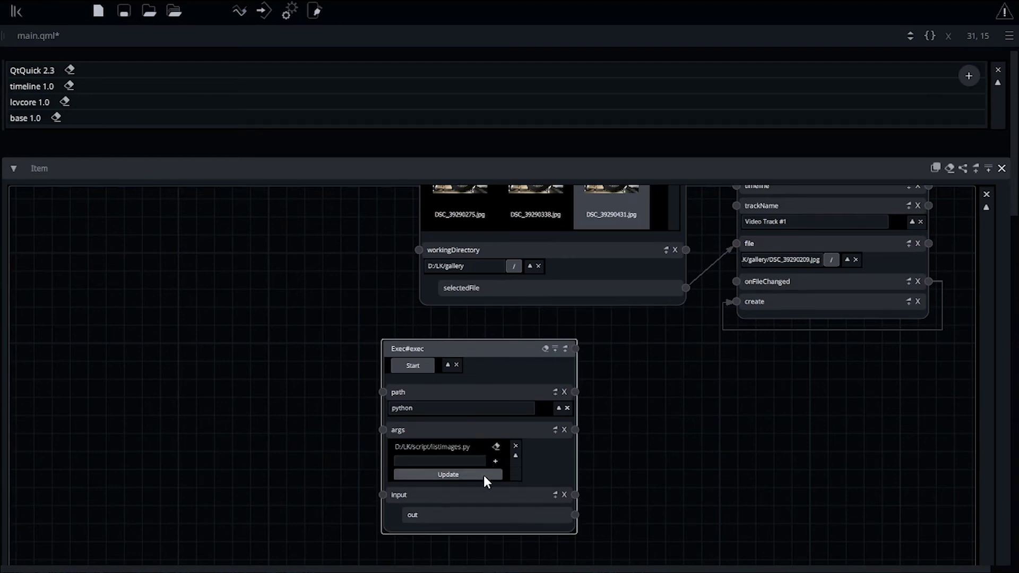
Add a StreamLog object beside the Exec node and connect Exec's out to its stream input
{"action": "double_click", "coordinate": [645, 460]}
{"action": "type", "text": "strea"}
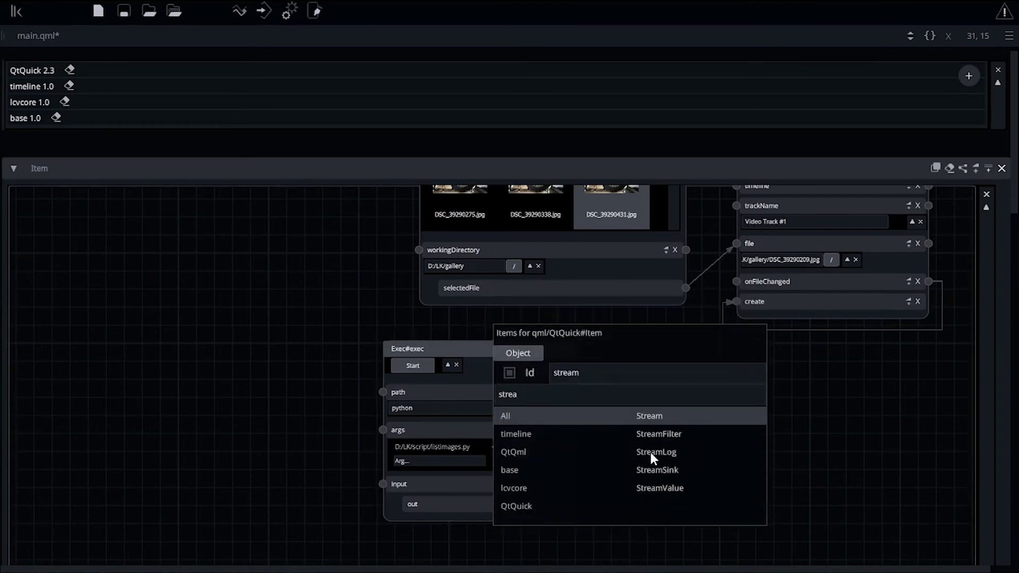
{"action": "left_click", "coordinate": [651, 452]}
{"action": "left_click_drag", "start_coordinate": [684, 456], "coordinate": [680, 446]}
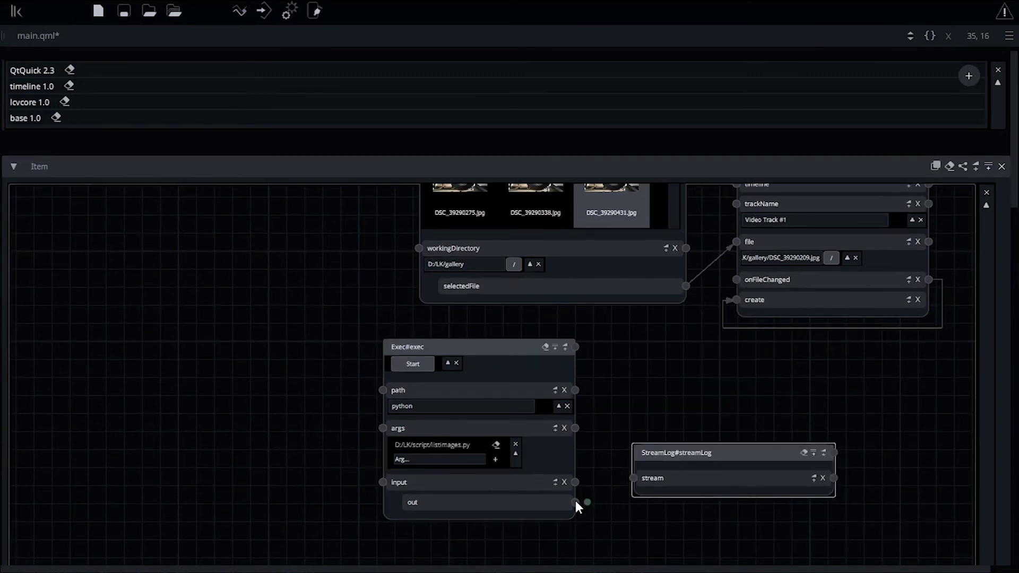
{"action": "left_click_drag", "start_coordinate": [599, 493], "coordinate": [604, 492]}
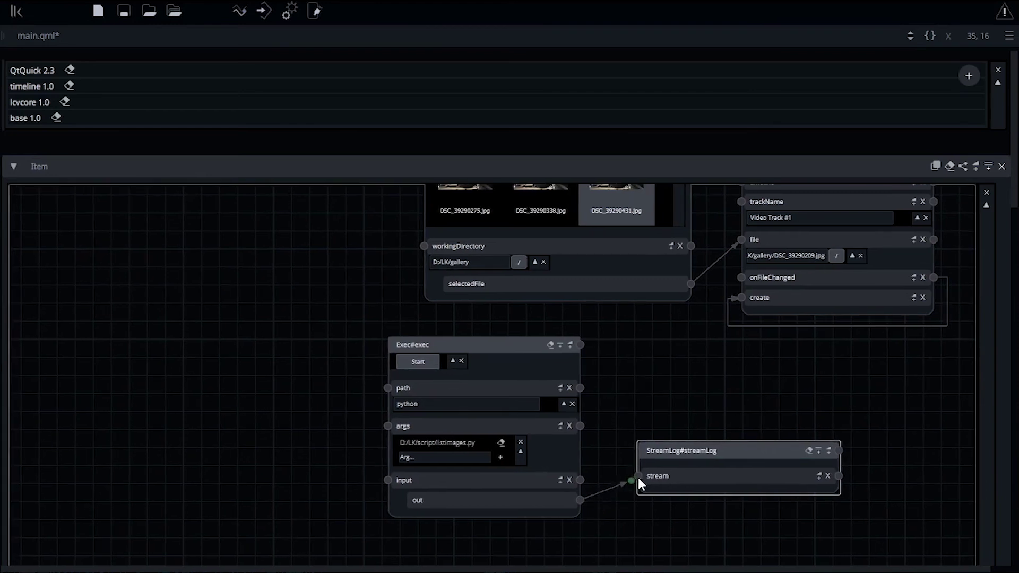
{"action": "left_click_drag", "start_coordinate": [593, 500], "coordinate": [644, 476]}
Run the script from the Exec node, check its output in the log pane, and close that pane
{"action": "left_click", "coordinate": [237, 16]}
{"action": "left_click_drag", "start_coordinate": [420, 295], "coordinate": [440, 417]}
{"action": "left_click_drag", "start_coordinate": [609, 374], "coordinate": [514, 253]}
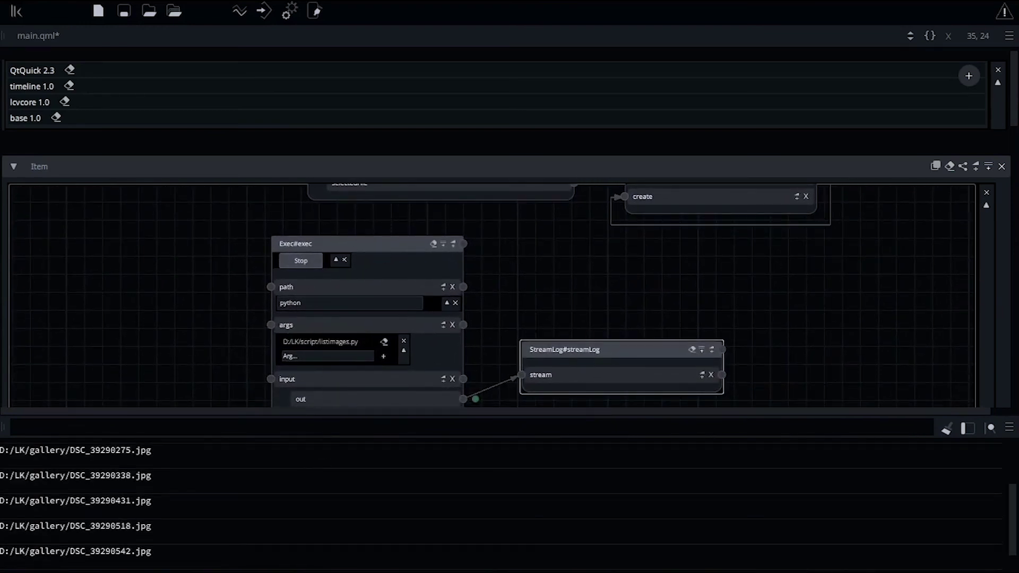
{"action": "left_click", "coordinate": [312, 261]}
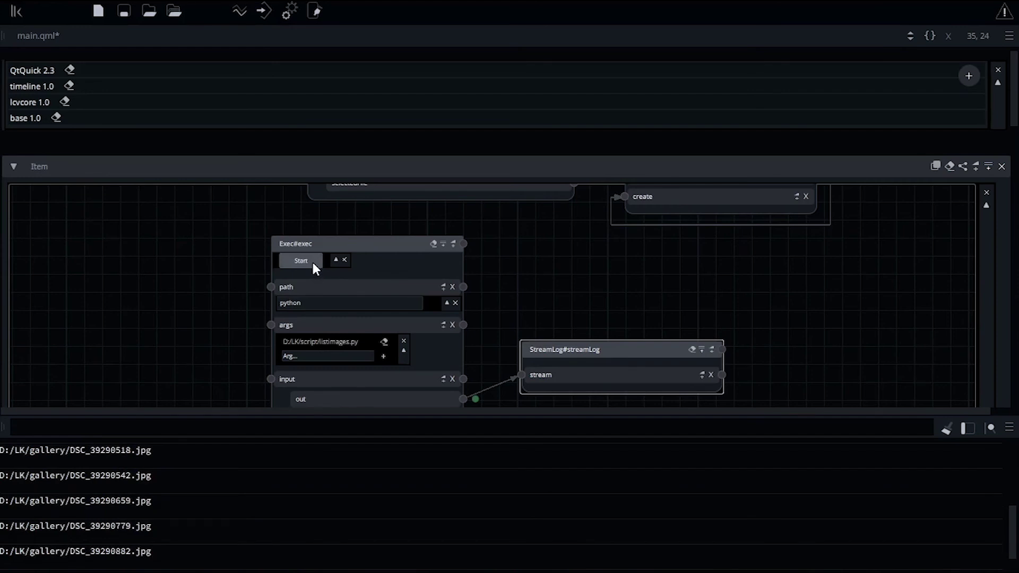
{"action": "left_click", "coordinate": [1009, 428]}
{"action": "left_click", "coordinate": [924, 514]}
Delete the StreamLog and GalleryFileSelector nodes and move the Exec node up into the freed space
{"action": "scroll", "coordinate": [679, 368], "scroll_direction": "up", "scroll_amount": 5}
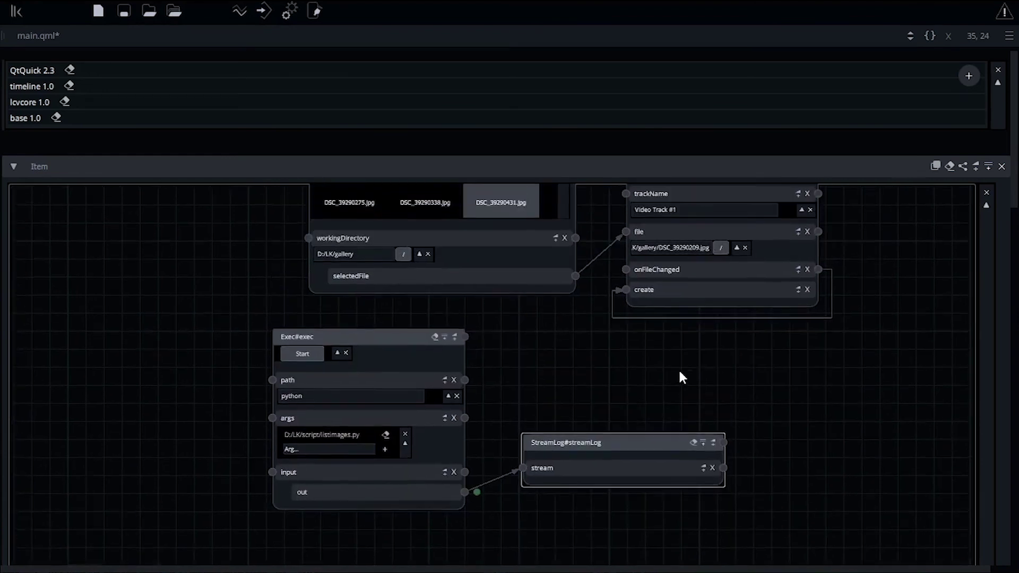
{"action": "scroll", "coordinate": [594, 495], "scroll_direction": "up", "scroll_amount": 2}
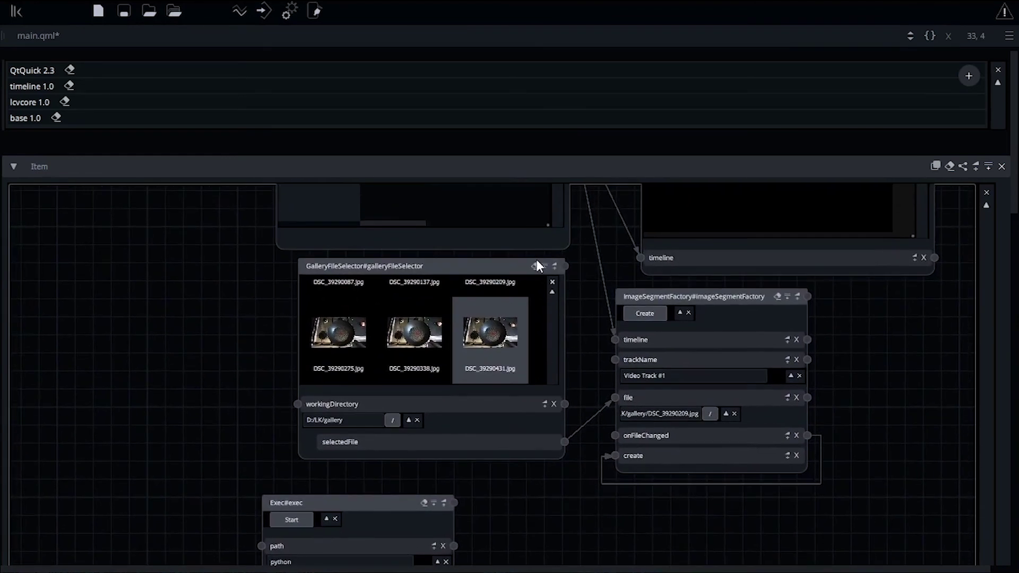
{"action": "left_click", "coordinate": [534, 262]}
{"action": "left_click_drag", "start_coordinate": [405, 498], "coordinate": [294, 301]}
Add a StreamValue node between Exec and ImageSegmentFactory, connecting Exec's out to its stream and its value to the factory's file
{"action": "double_click", "coordinate": [440, 400]}
{"action": "type", "text": "streamva"}
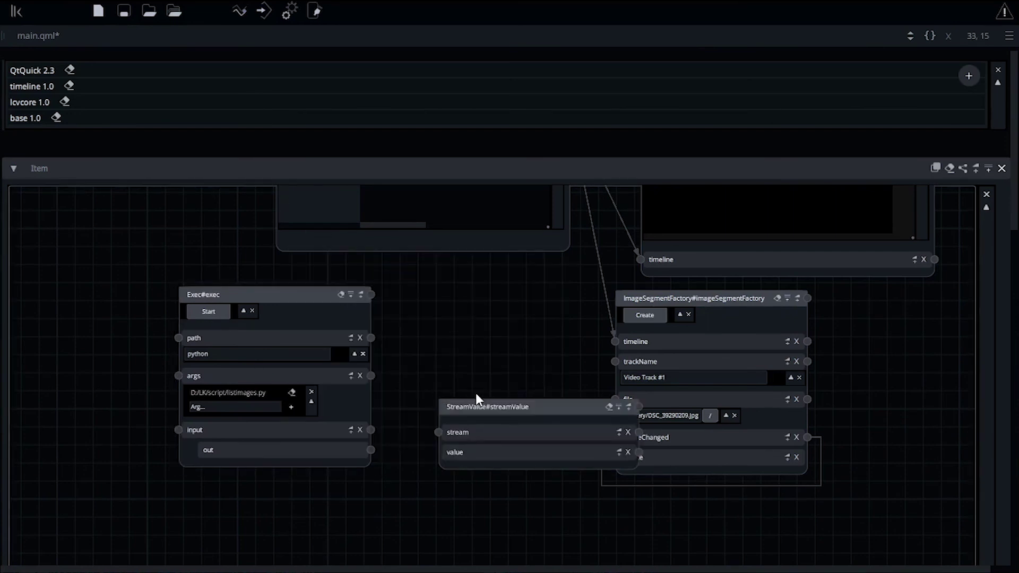
{"action": "left_click_drag", "start_coordinate": [467, 400], "coordinate": [444, 378]}
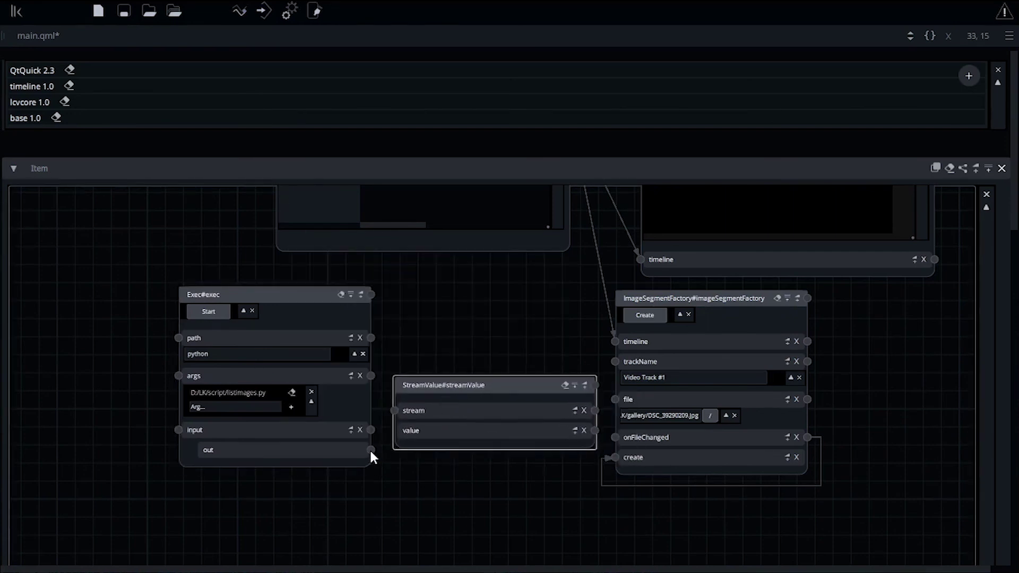
{"action": "left_click", "coordinate": [397, 410]}
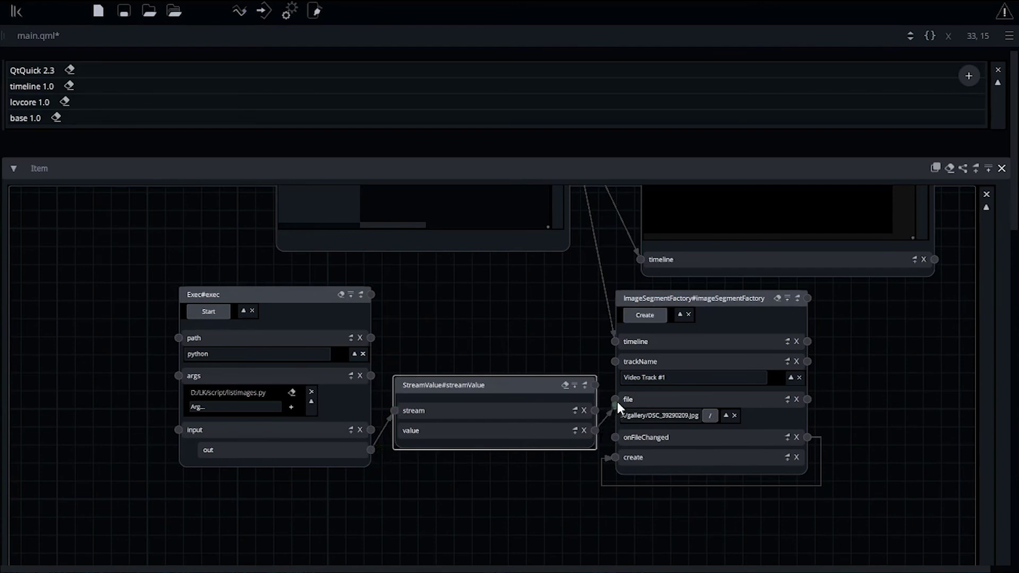
Run the script from the Exec node to append the listed images to Video Track #1, and stop it
{"action": "left_click_drag", "start_coordinate": [550, 323], "coordinate": [423, 432]}
{"action": "left_click", "coordinate": [140, 421]}
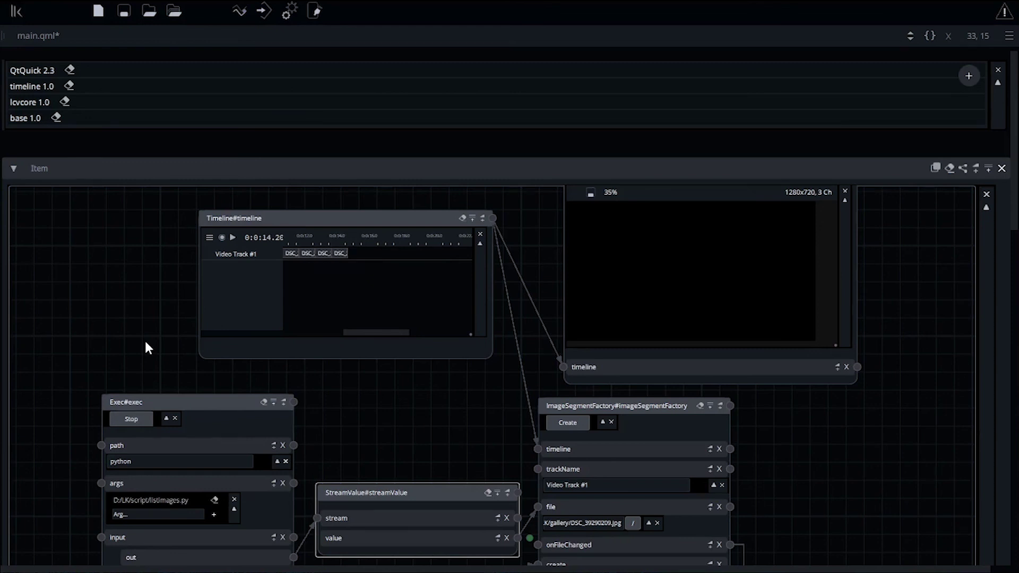
{"action": "left_click", "coordinate": [145, 418]}
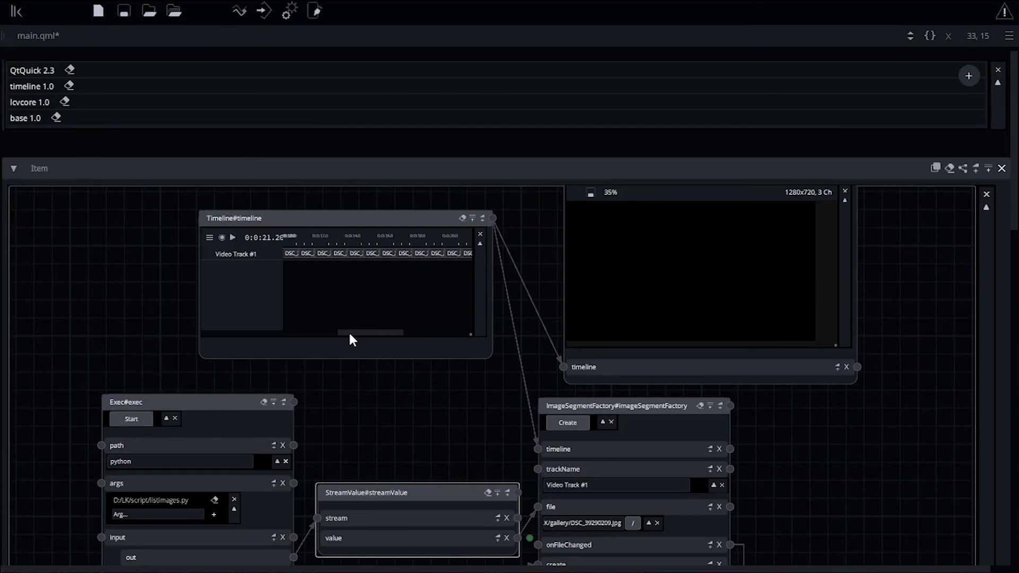
Reposition the timeline's playhead and play the image sequence in the video preview
{"action": "left_click_drag", "start_coordinate": [396, 236], "coordinate": [422, 250]}
{"action": "left_click", "coordinate": [228, 240]}
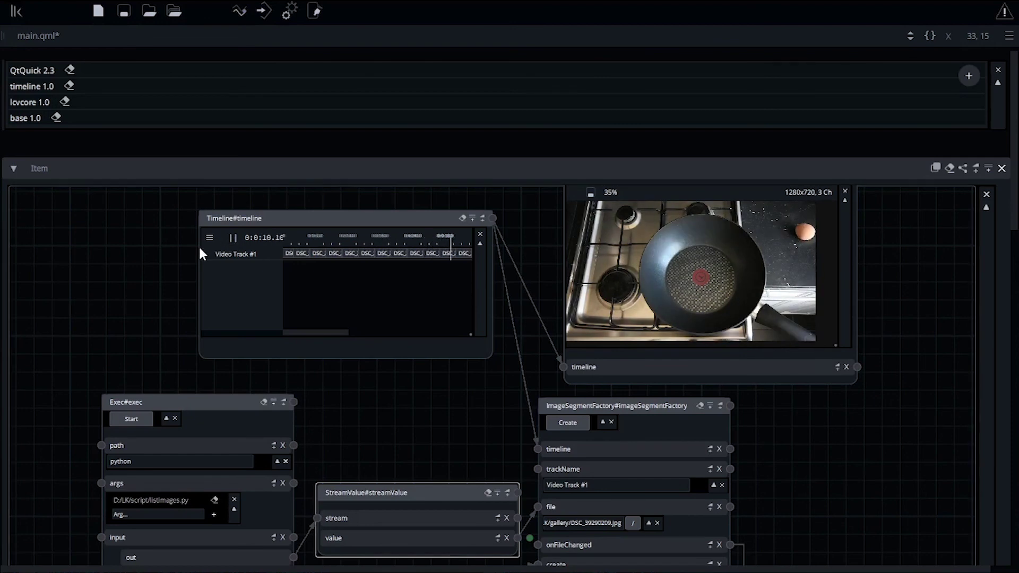